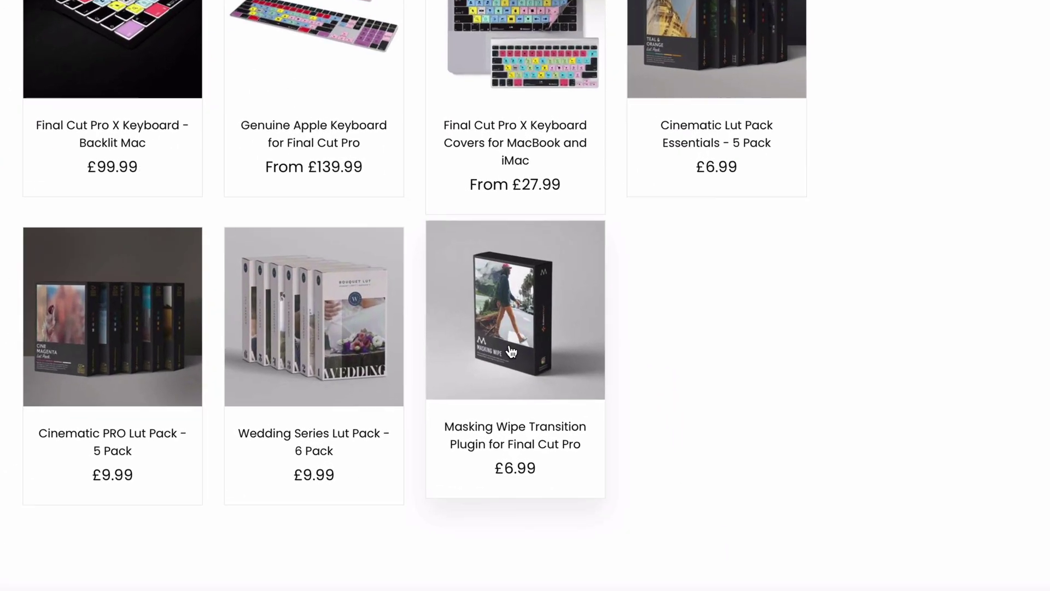
Step: Open the Masking Wipe Transition Plugin product page on Editors Keys and scroll to its description
{"action": "left_click", "coordinate": [510, 346]}
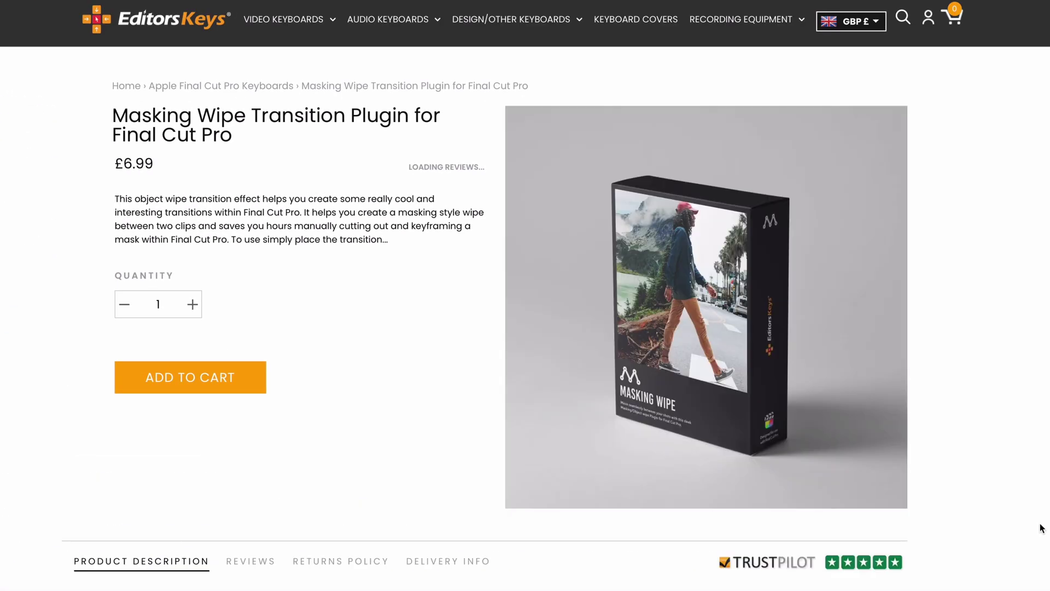
{"action": "scroll", "coordinate": [1041, 488], "scroll_direction": "down", "scroll_amount": 5}
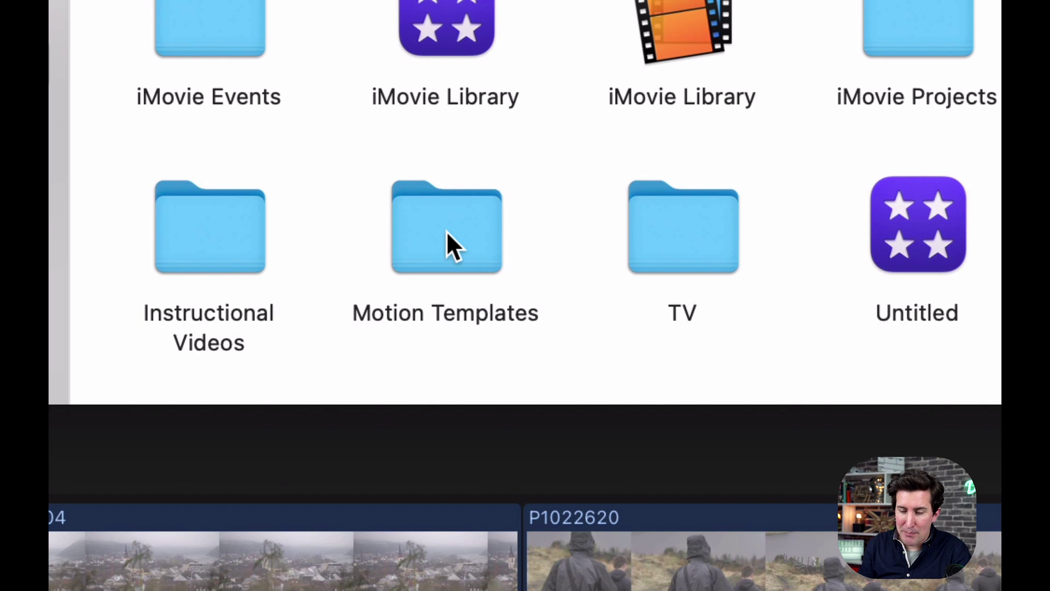
Step: Go into Motion Templates > Transitions in Finder to find the installed Editors Keys folder
{"action": "double_click", "coordinate": [444, 229]}
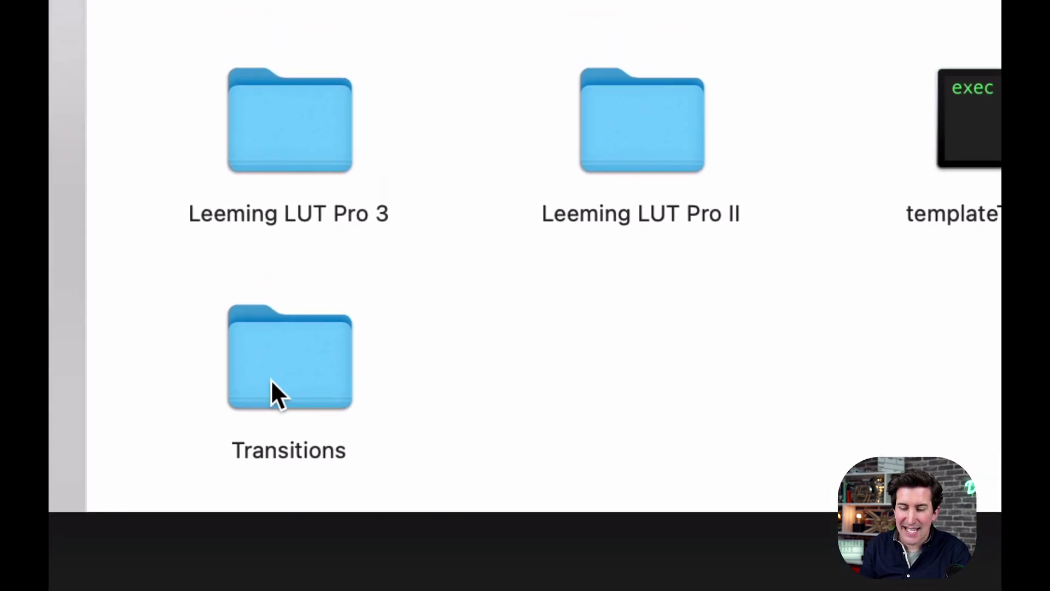
{"action": "double_click", "coordinate": [288, 370]}
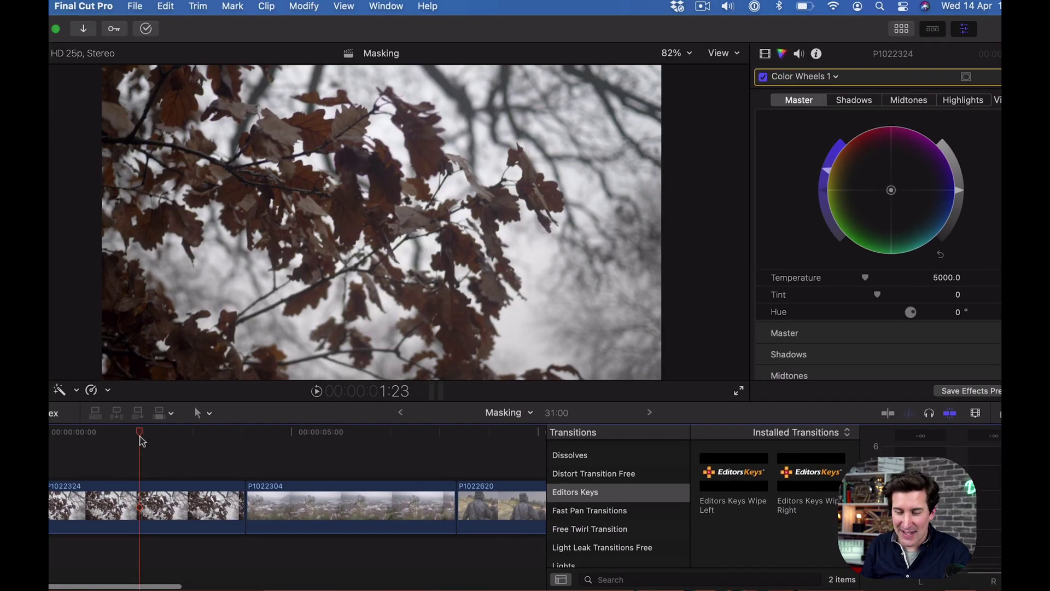
{"action": "key", "text": "space"}
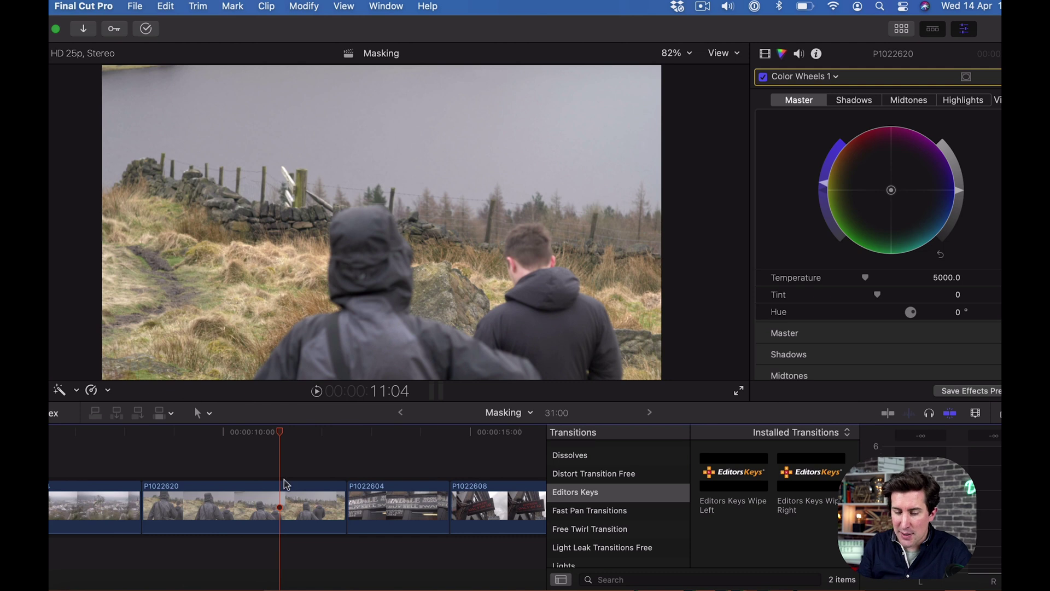
{"action": "left_click", "coordinate": [419, 435]}
{"action": "key", "text": "space"}
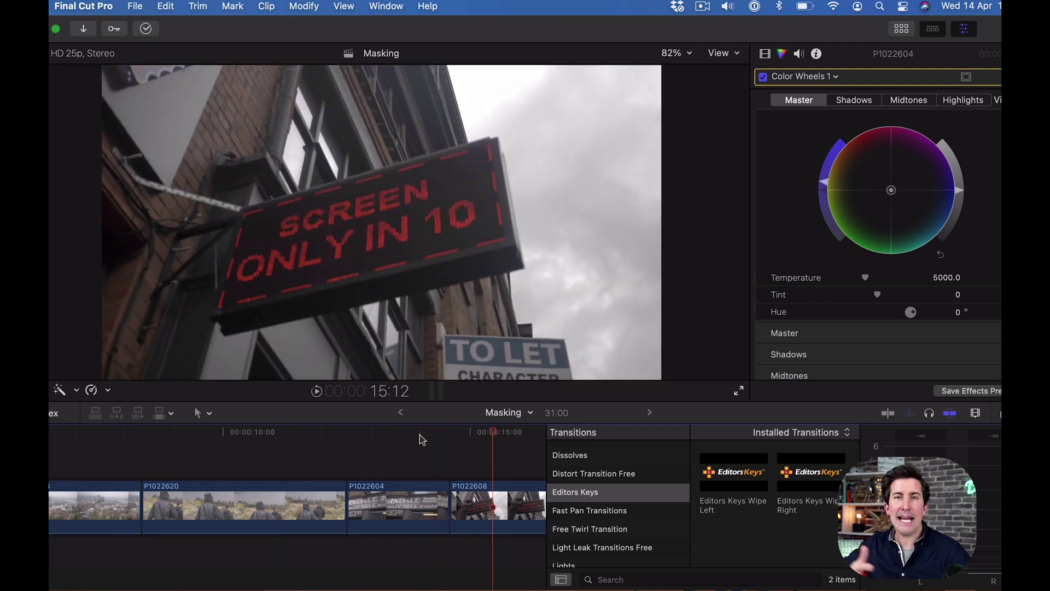
{"action": "scroll", "coordinate": [422, 440], "scroll_direction": "right", "scroll_amount": 5}
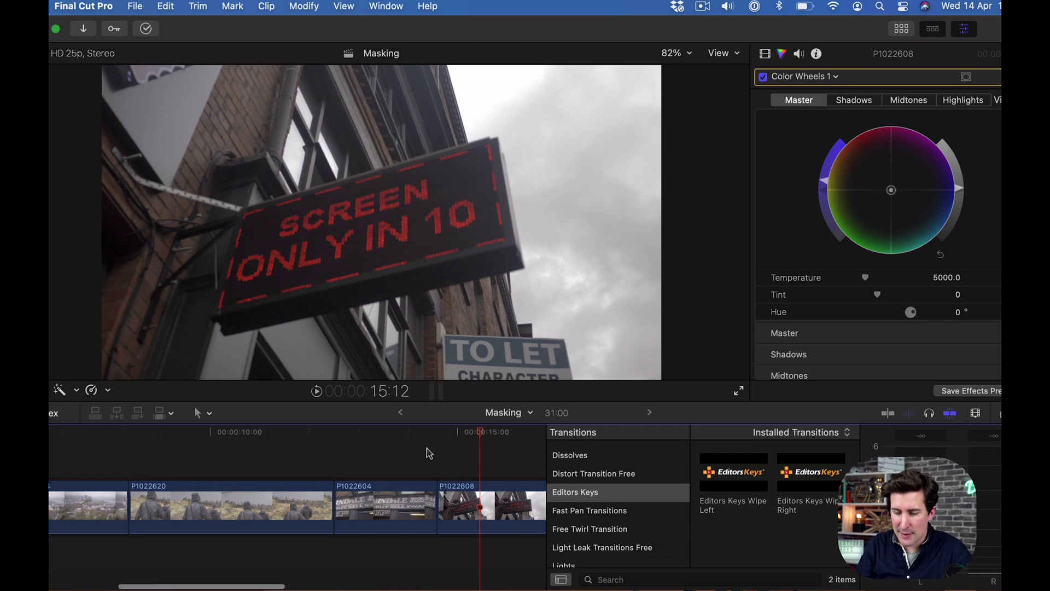
{"action": "left_click", "coordinate": [328, 440]}
{"action": "key", "text": "space"}
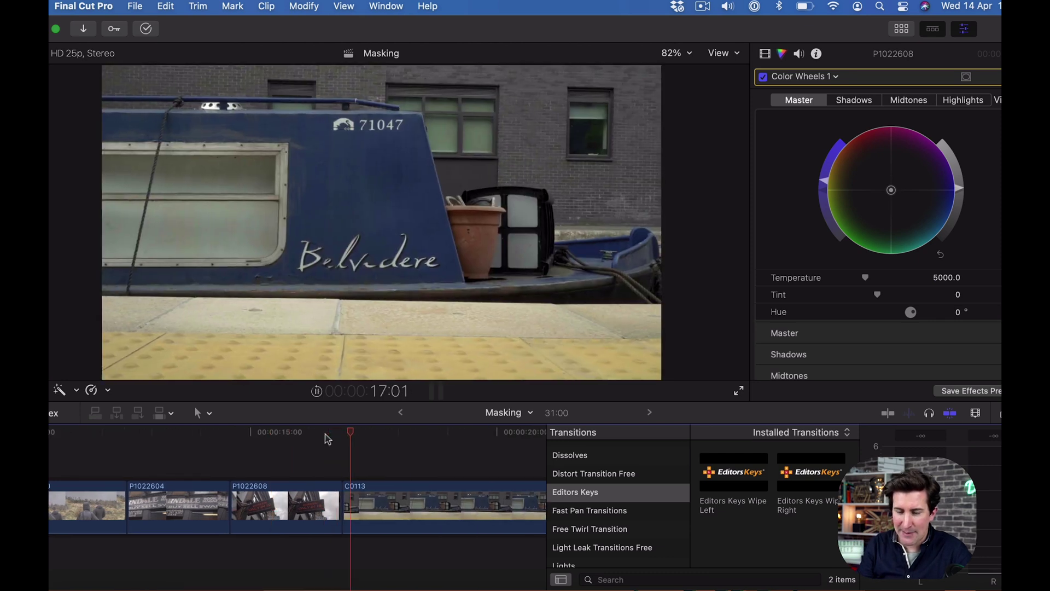
{"action": "scroll", "coordinate": [366, 508], "scroll_direction": "right", "scroll_amount": 6}
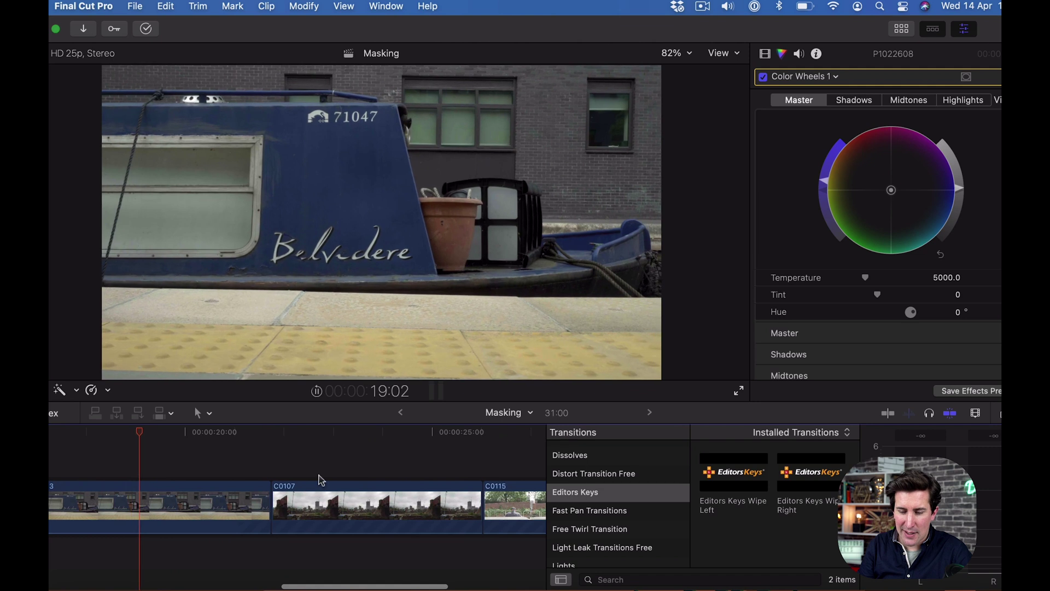
{"action": "left_click", "coordinate": [262, 437]}
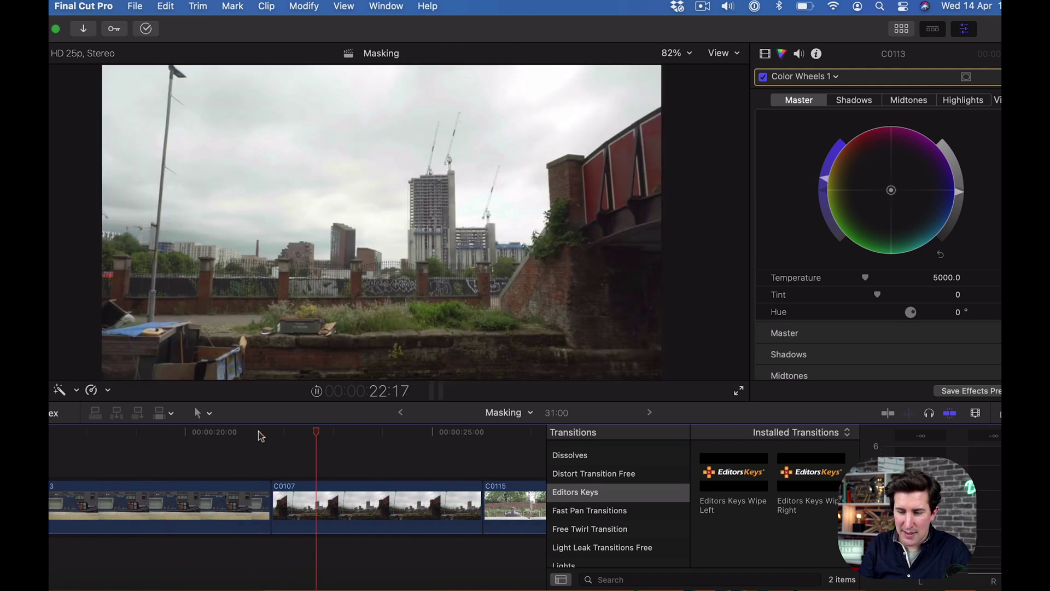
{"action": "scroll", "coordinate": [364, 475], "scroll_direction": "left", "scroll_amount": 10}
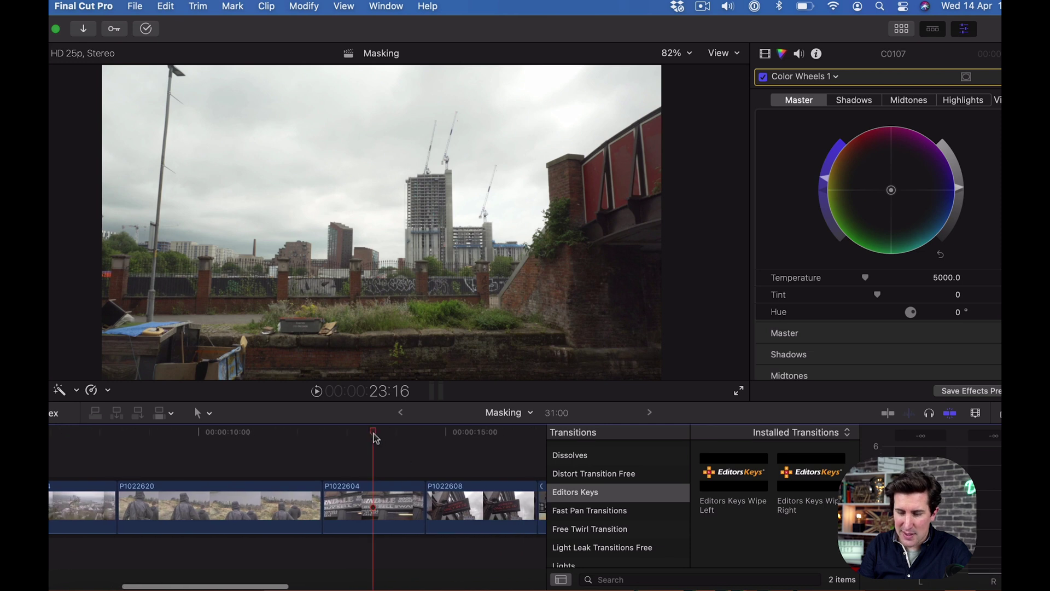
{"action": "key", "text": "space"}
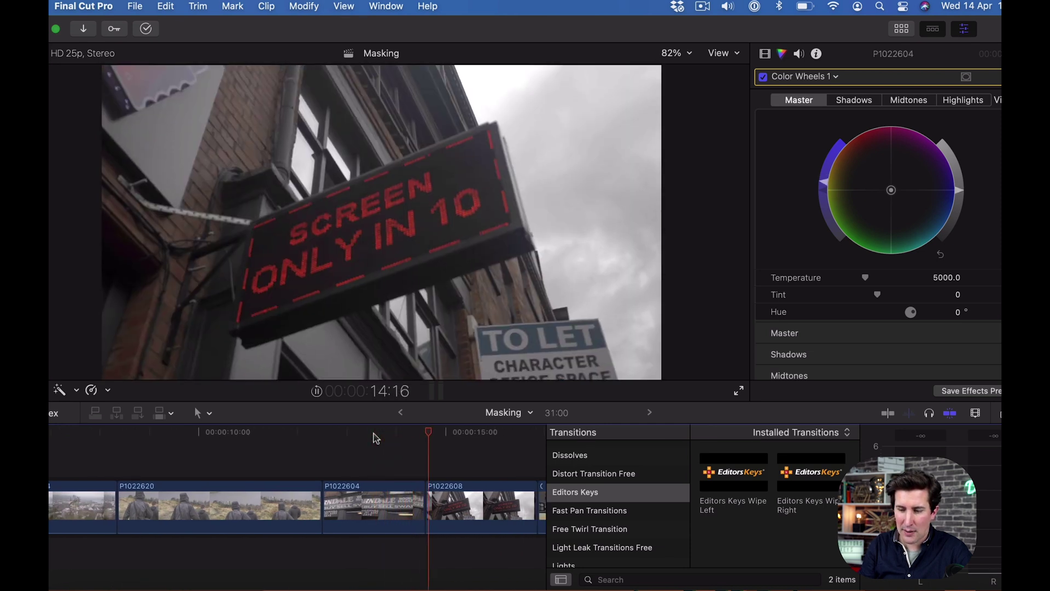
{"action": "scroll", "coordinate": [306, 482], "scroll_direction": "left", "scroll_amount": 10}
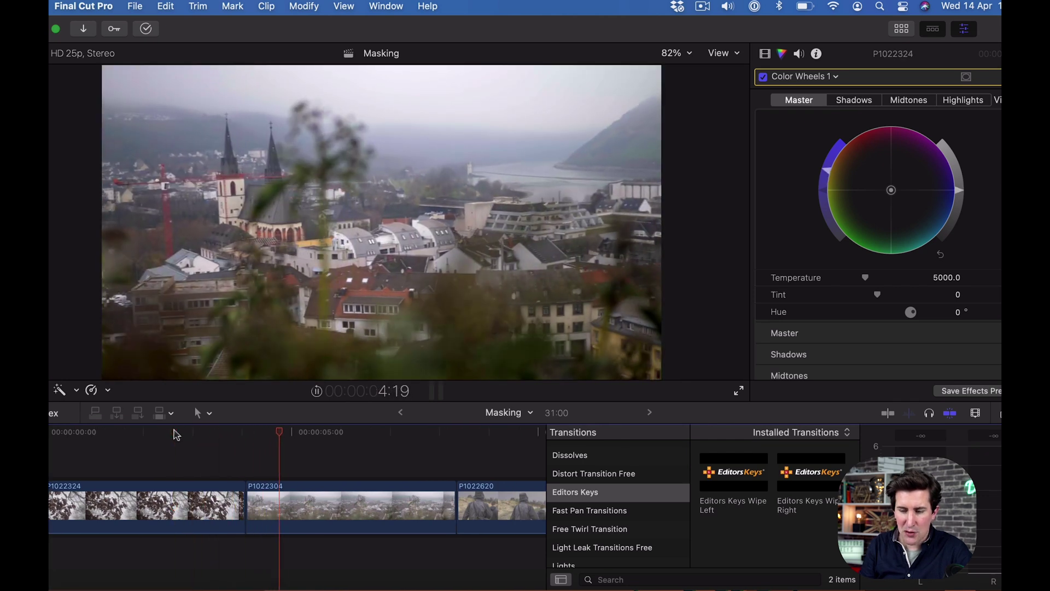
{"action": "key", "text": "space"}
{"action": "scroll", "coordinate": [301, 459], "scroll_direction": "right", "scroll_amount": 15}
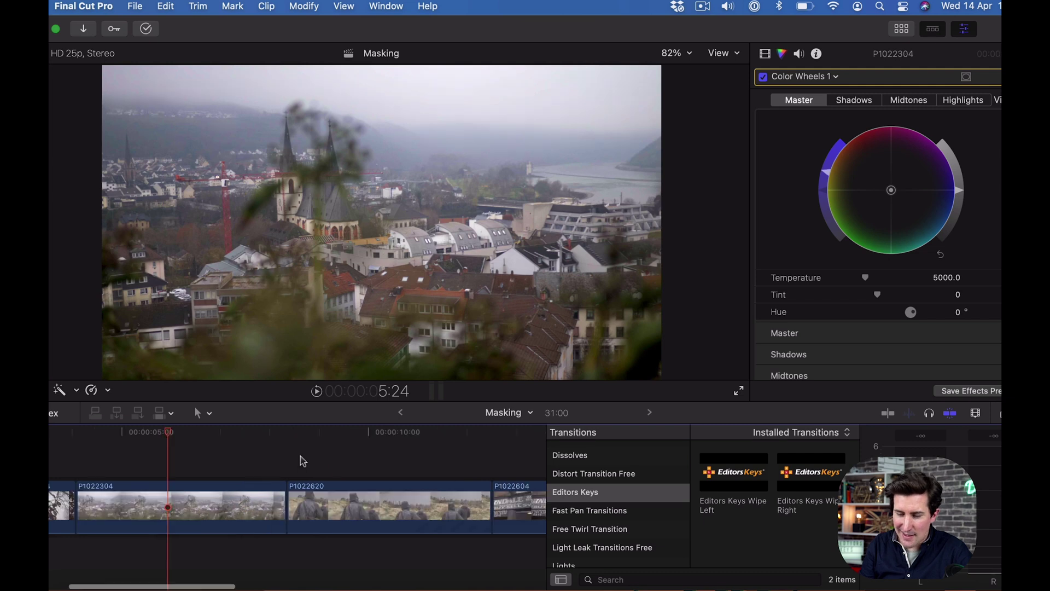
{"action": "scroll", "coordinate": [475, 482], "scroll_direction": "right", "scroll_amount": 10}
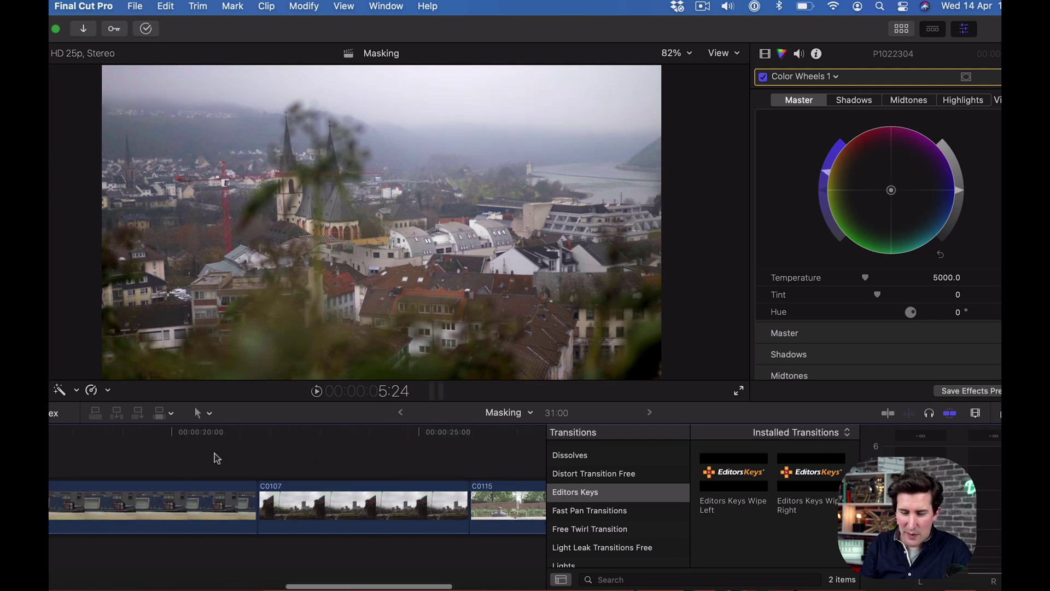
{"action": "left_click", "coordinate": [174, 433]}
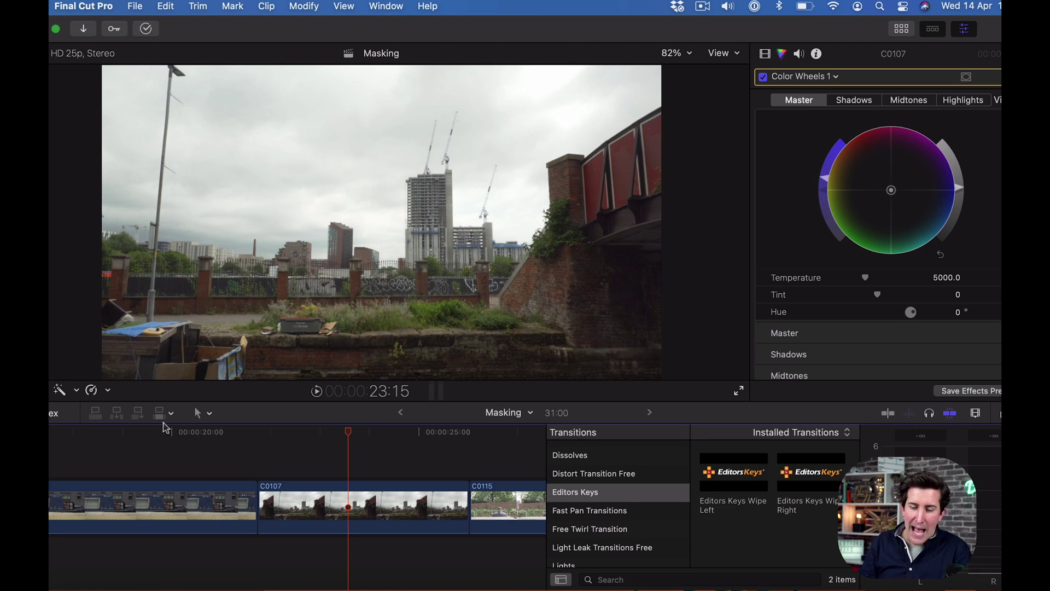
{"action": "left_click", "coordinate": [138, 432]}
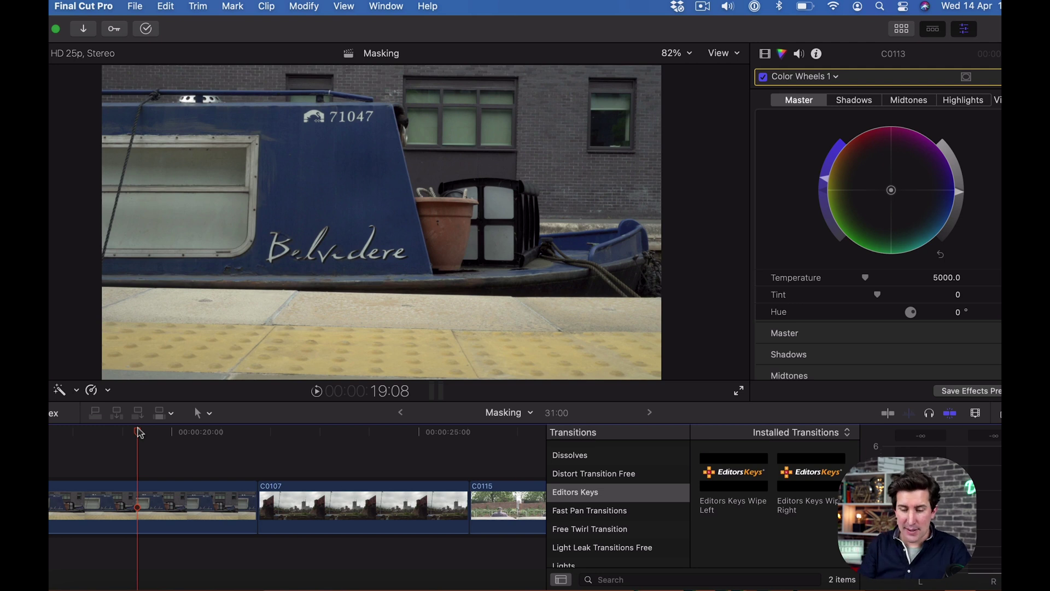
{"action": "key", "text": "space"}
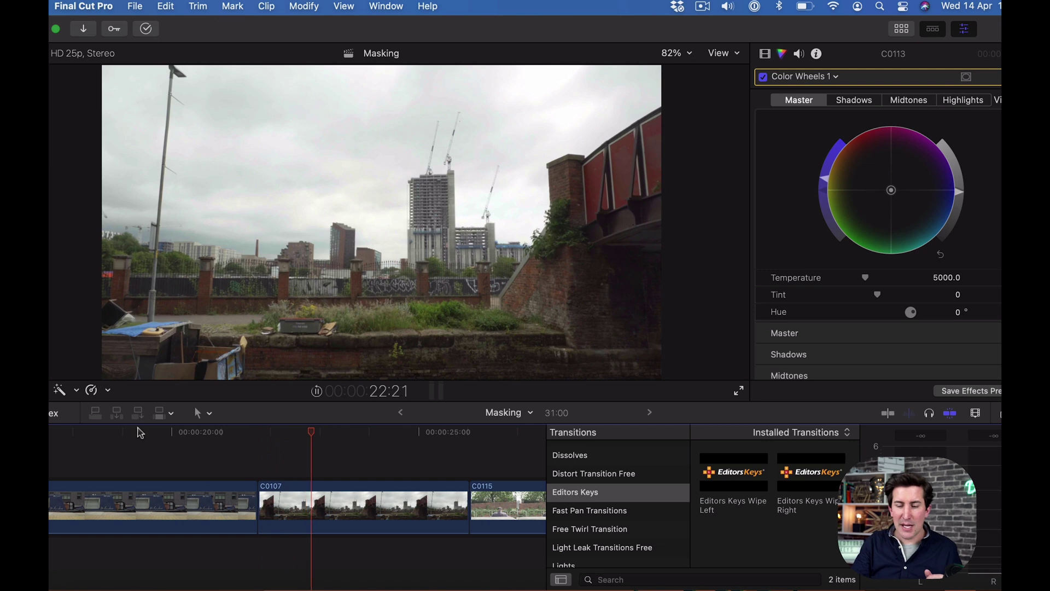
{"action": "key", "text": "space"}
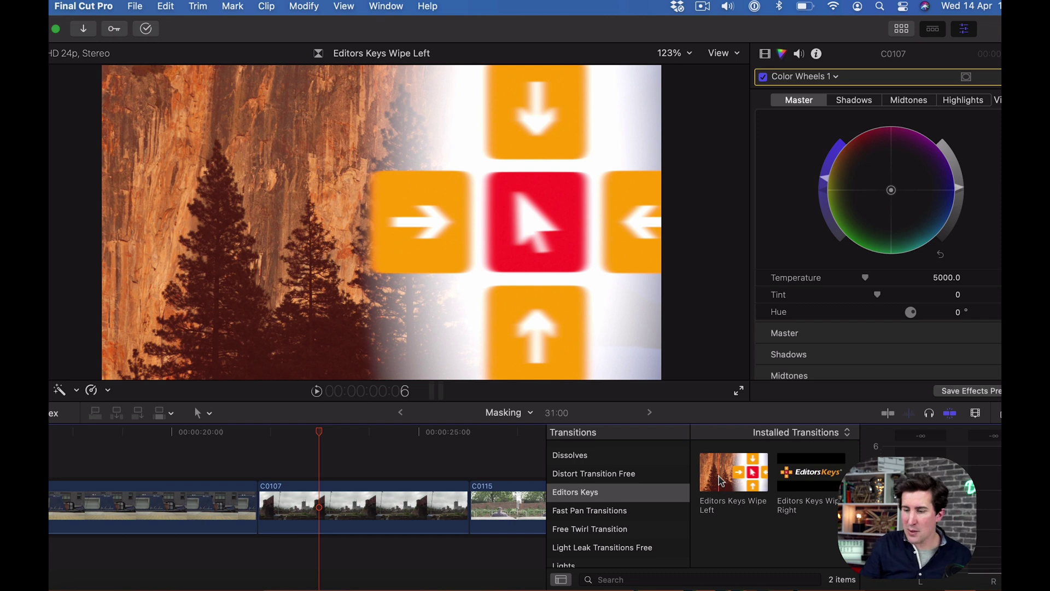
Step: Drop Editors Keys Wipe Left on the boat-to-C0107 cut and select it to show its settings
{"action": "left_click_drag", "start_coordinate": [722, 480], "coordinate": [268, 493]}
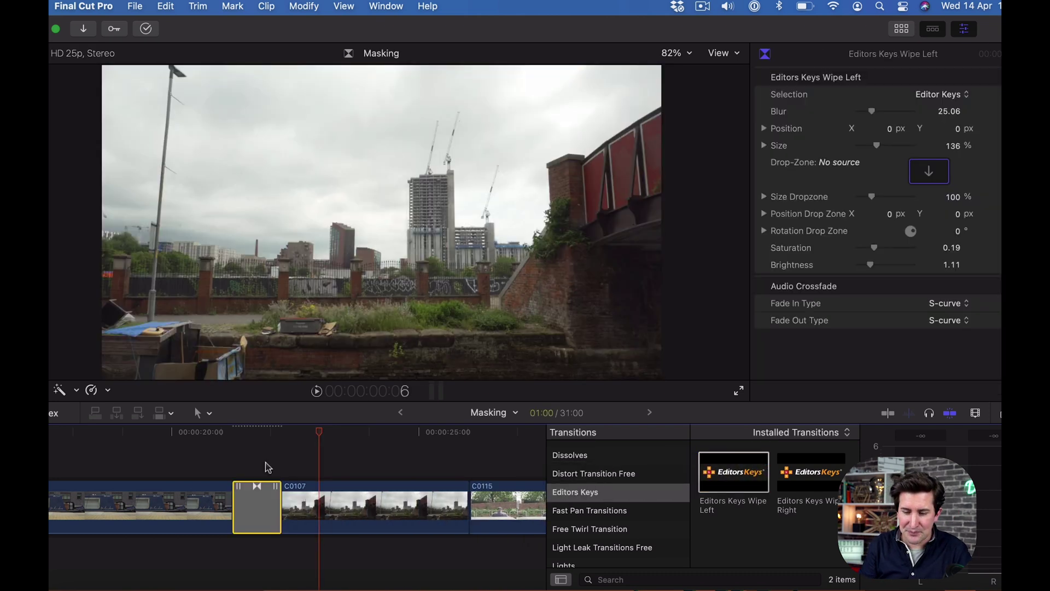
{"action": "left_click", "coordinate": [247, 432]}
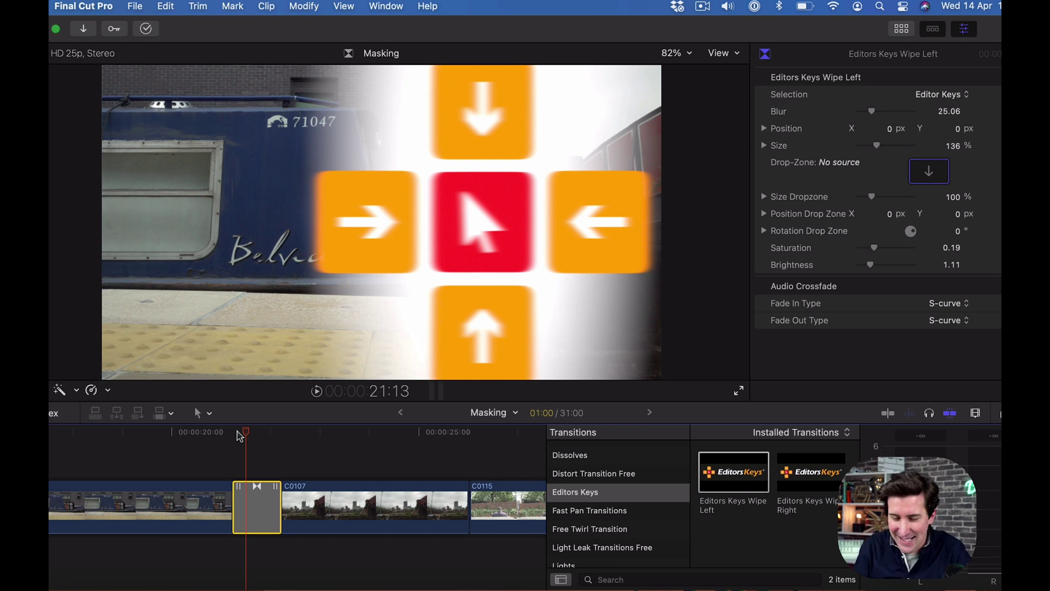
{"action": "left_click_drag", "start_coordinate": [239, 436], "coordinate": [199, 438]}
Step: Step frame by frame forward and back through the orange arrow-key wipe
{"action": "key", "text": "Right"}
{"action": "key", "text": "Right"}
{"action": "key", "text": "Right"}
{"action": "key", "text": "Right"}
{"action": "key", "text": "Right"}
{"action": "key", "text": "Right"}
{"action": "key", "text": "Right"}
{"action": "key", "text": "Right"}
{"action": "key", "text": "Right"}
{"action": "key", "text": "Right"}
{"action": "key", "text": "Right"}
{"action": "key", "text": "Right"}
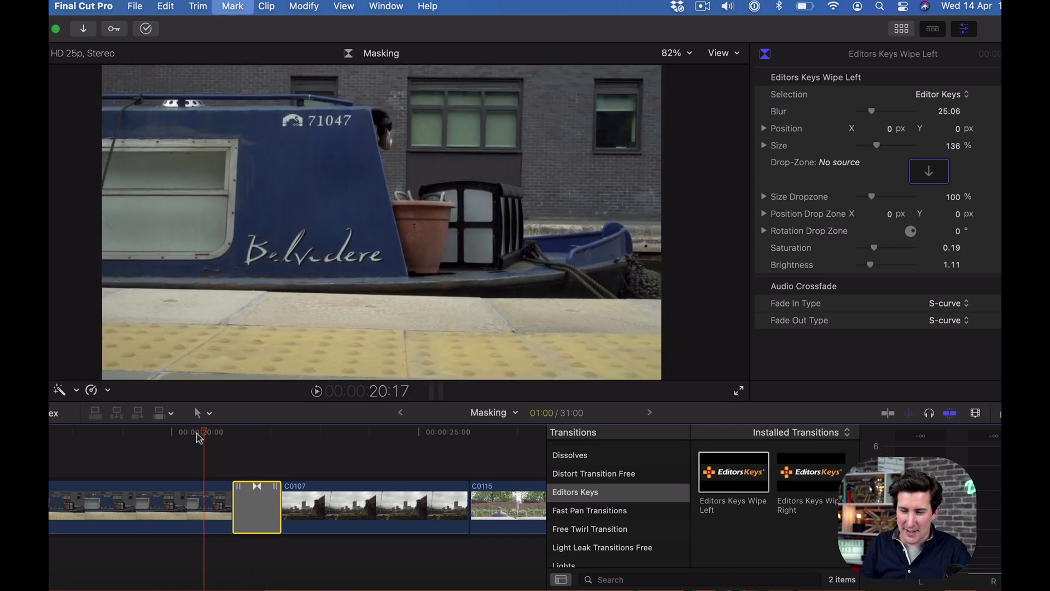
{"action": "key", "text": "Right"}
{"action": "key", "text": "Right"}
{"action": "key", "text": "Right"}
{"action": "key", "text": "Right"}
{"action": "key", "text": "Right"}
{"action": "key", "text": "Right"}
{"action": "key", "text": "Right"}
{"action": "key", "text": "Right"}
{"action": "key", "text": "Right"}
{"action": "key", "text": "Right"}
{"action": "key", "text": "Right"}
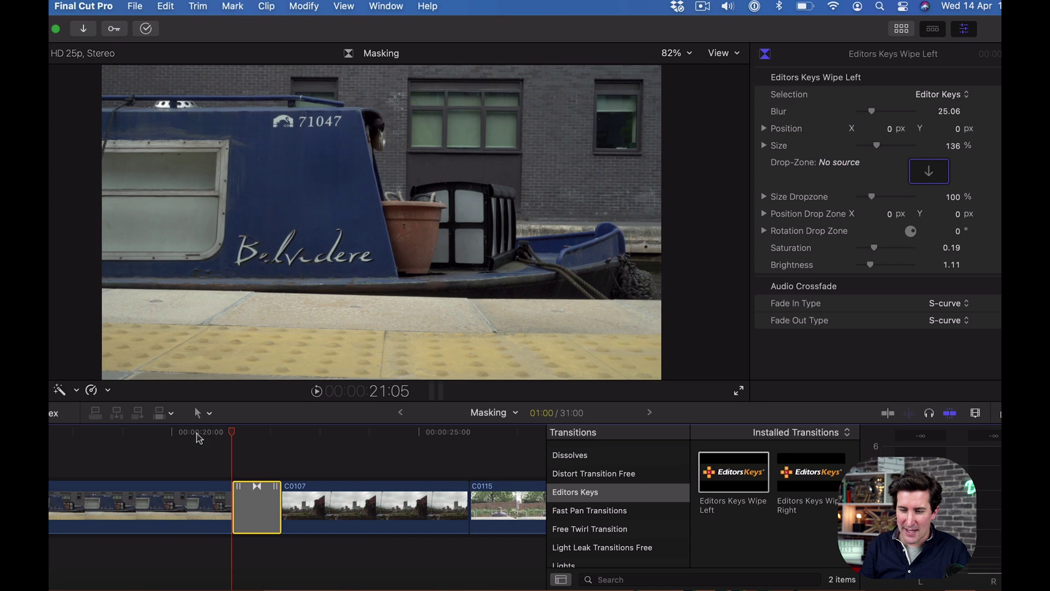
{"action": "key", "text": "Right"}
{"action": "key", "text": "Right"}
{"action": "key", "text": "Right"}
{"action": "key", "text": "Right"}
{"action": "key", "text": "Right"}
{"action": "key", "text": "Right"}
{"action": "key", "text": "Right"}
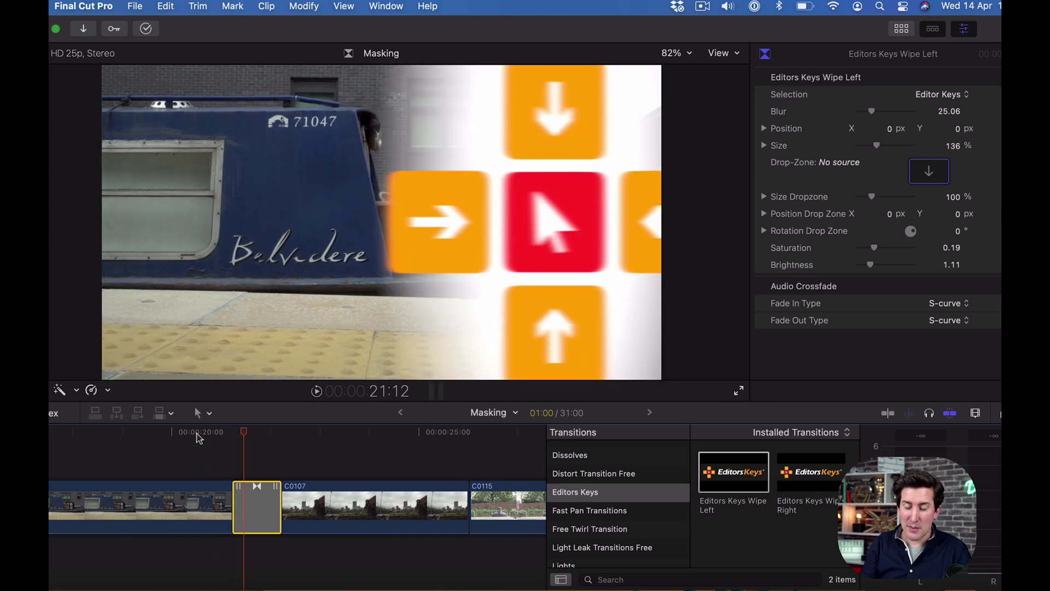
{"action": "key", "text": "Right"}
{"action": "key", "text": "Right"}
{"action": "key", "text": "Right"}
{"action": "key", "text": "Right"}
{"action": "key", "text": "Right"}
{"action": "key", "text": "Right"}
{"action": "key", "text": "Right"}
{"action": "key", "text": "Right"}
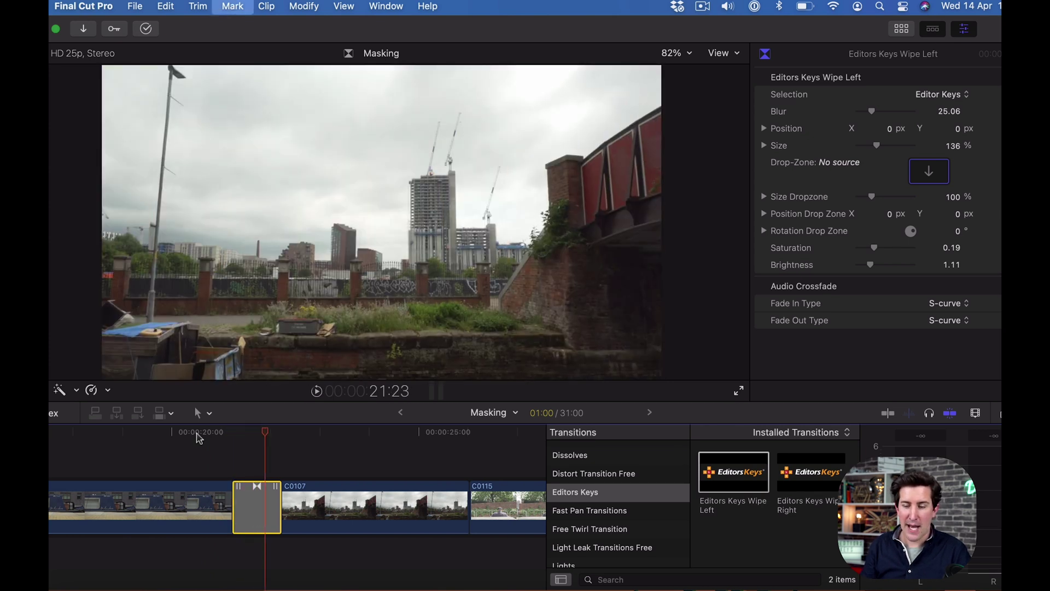
{"action": "left_click", "coordinate": [259, 433]}
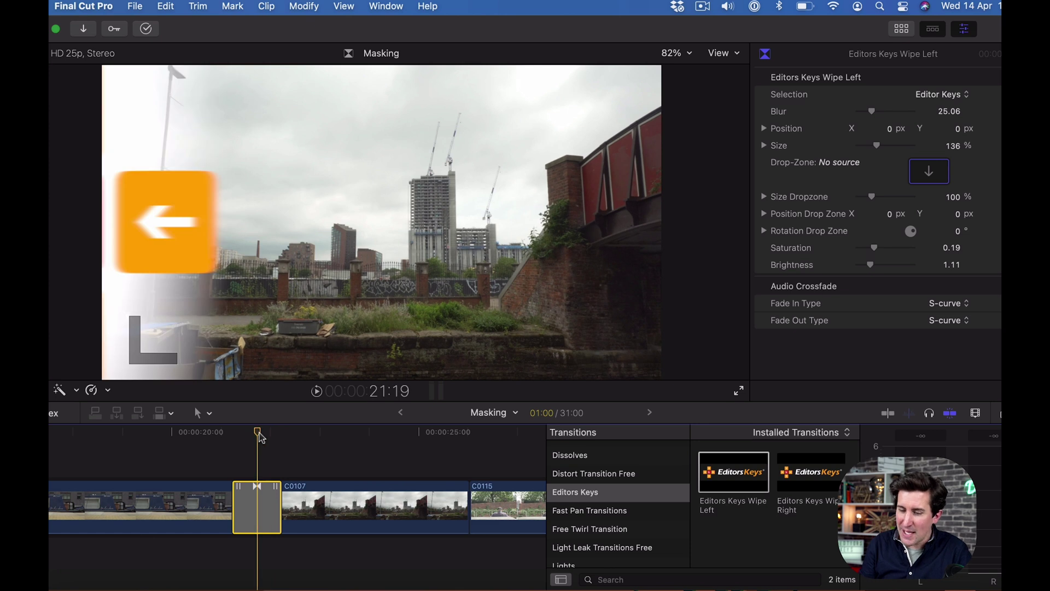
{"action": "key", "text": "Left"}
{"action": "key", "text": "Left"}
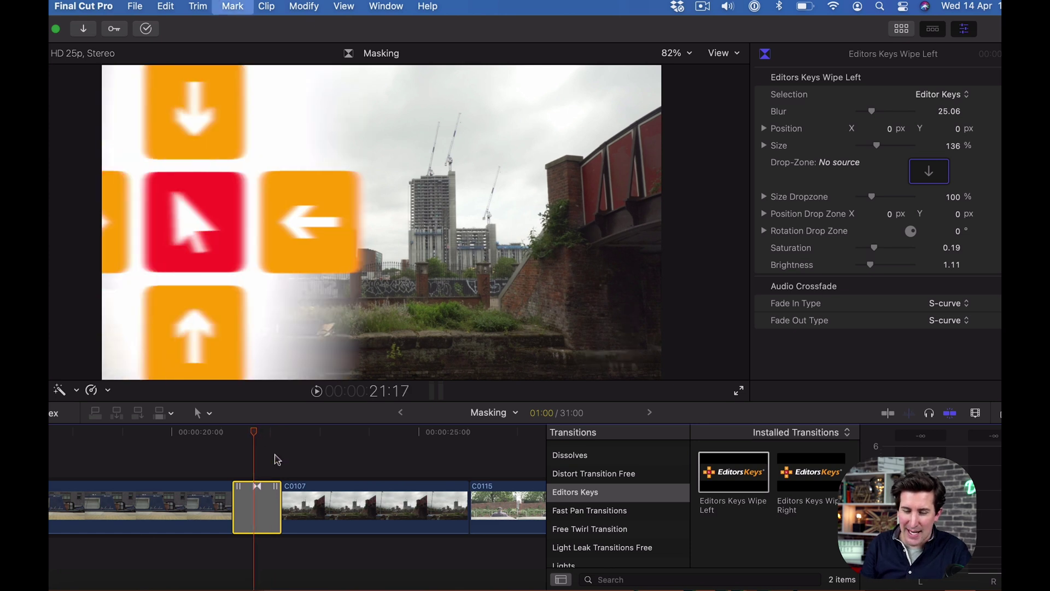
{"action": "key", "text": "Left"}
{"action": "key", "text": "Left"}
{"action": "key", "text": "Left"}
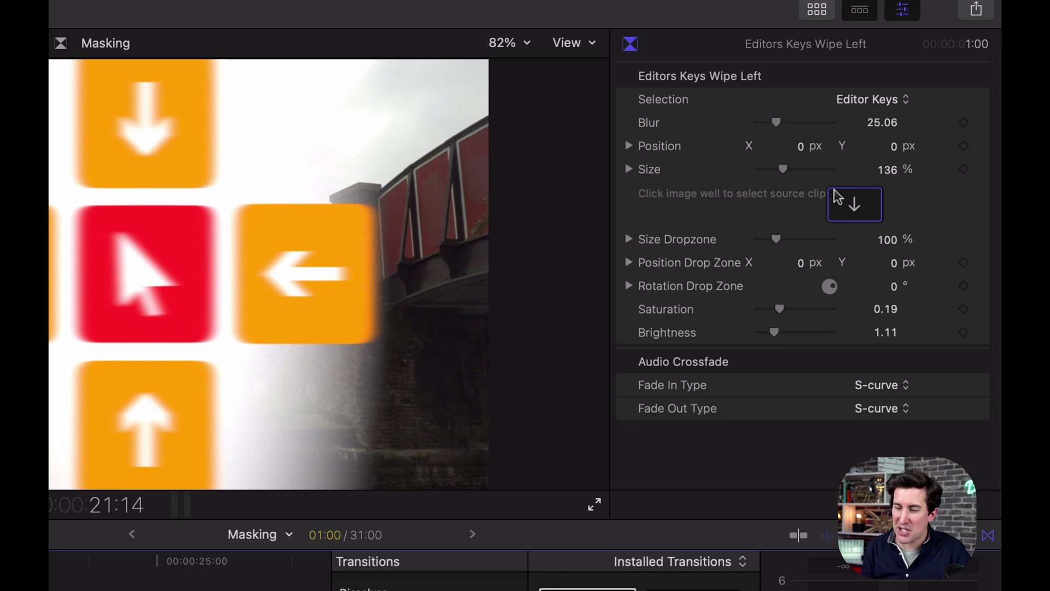
Step: Try Taxi, Coffee Cup, Lamp 1 and Pillar as the wipe object, then settle on Tree 1
{"action": "left_click", "coordinate": [878, 100]}
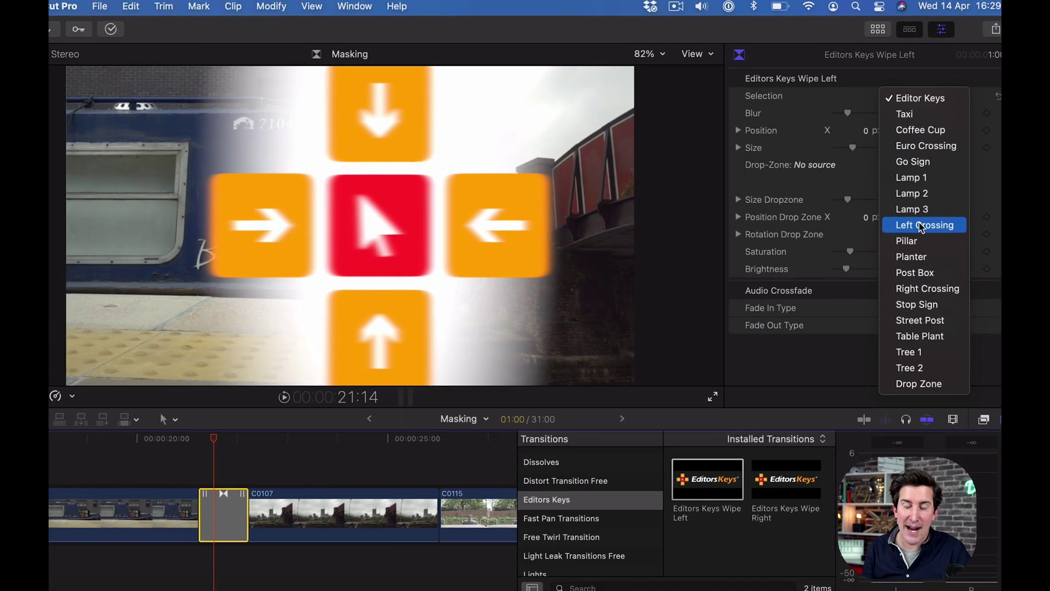
{"action": "left_click", "coordinate": [923, 113]}
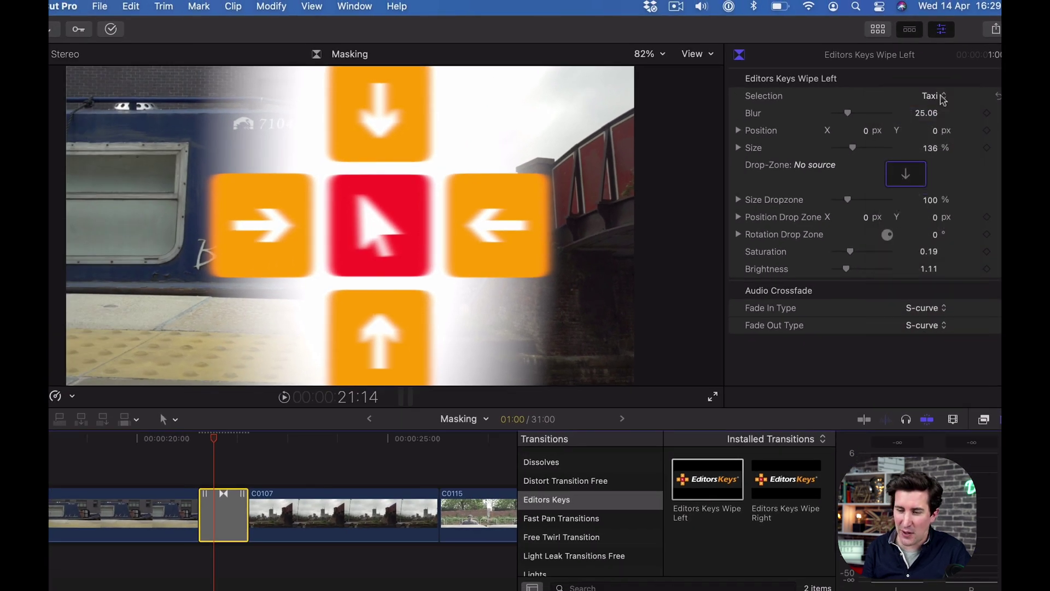
{"action": "left_click", "coordinate": [940, 97]}
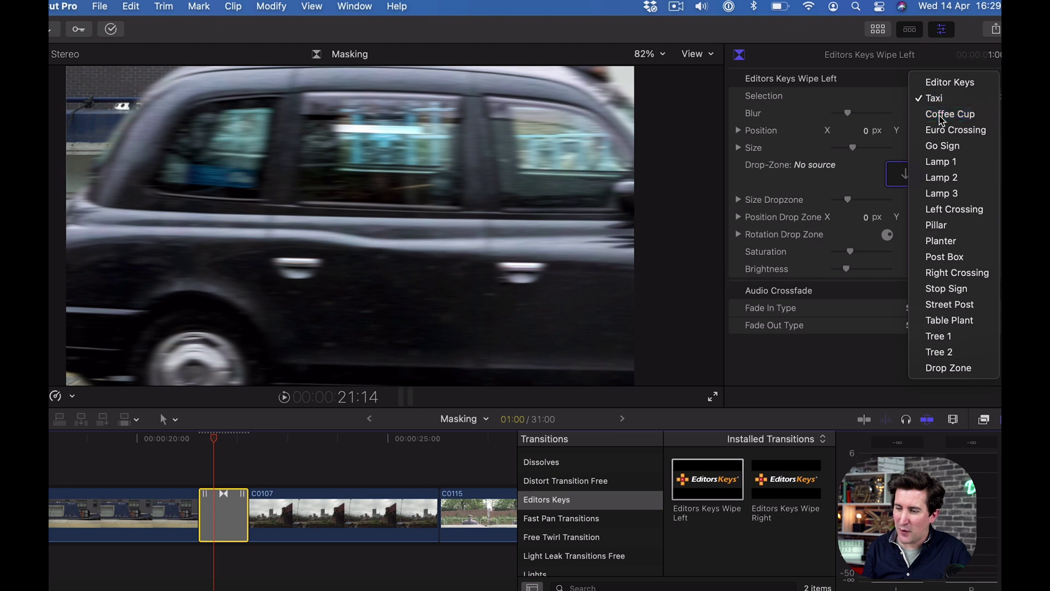
{"action": "left_click", "coordinate": [936, 112]}
{"action": "left_click", "coordinate": [940, 97]}
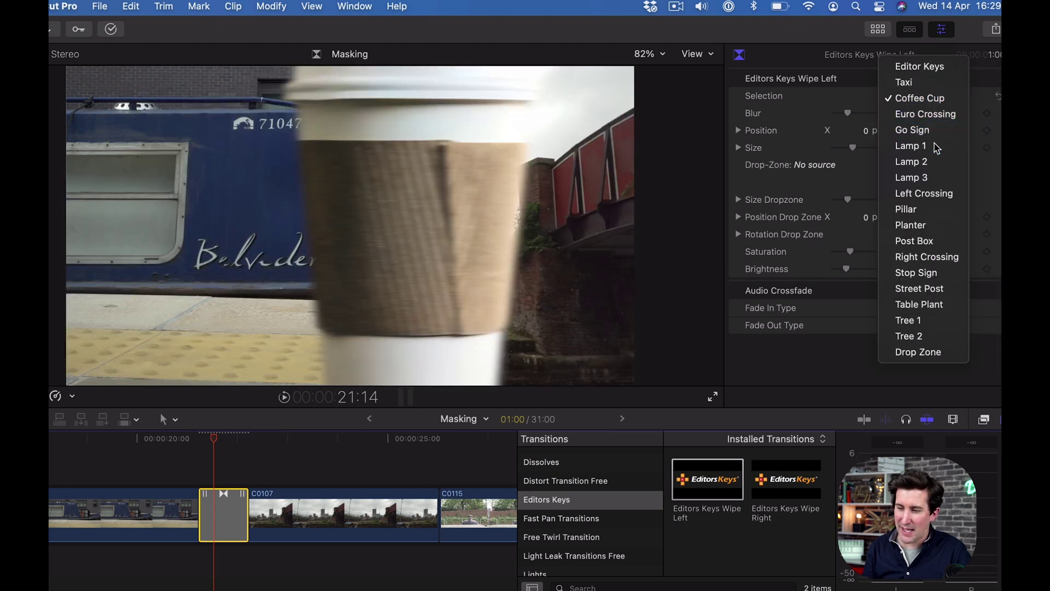
{"action": "left_click", "coordinate": [935, 145]}
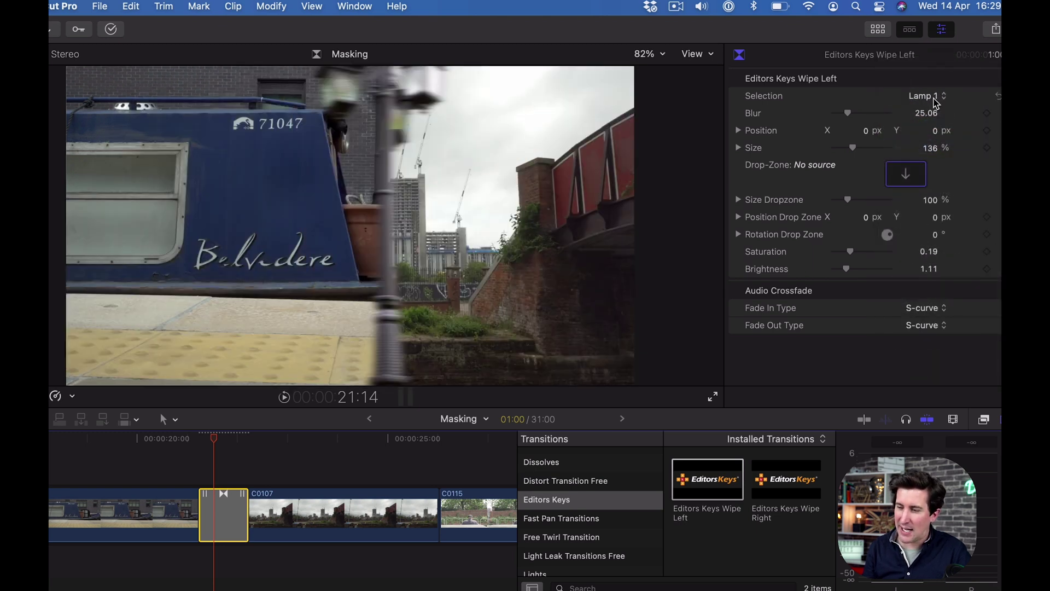
{"action": "left_click", "coordinate": [940, 99]}
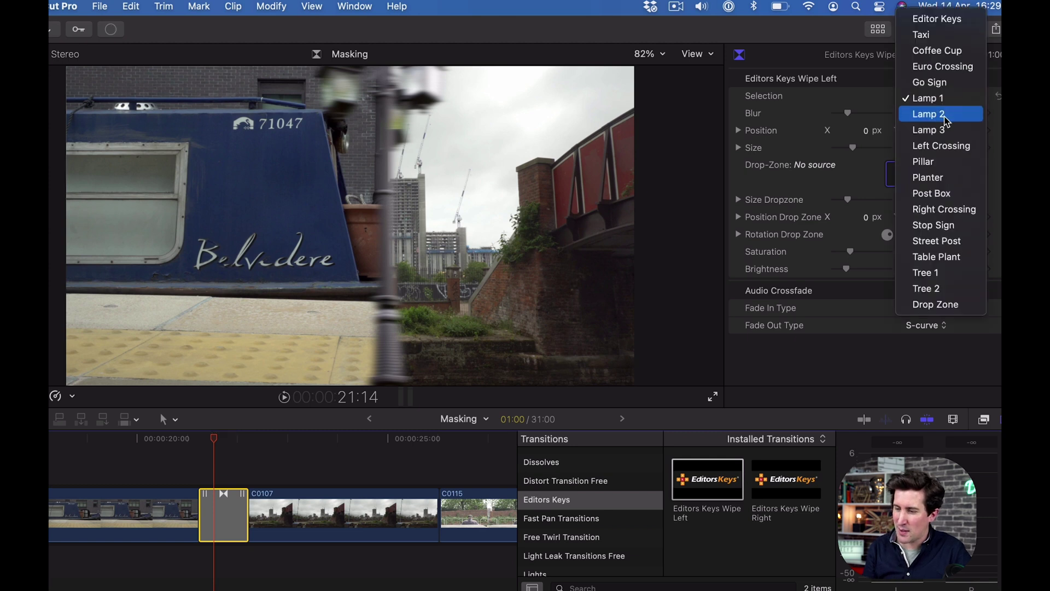
{"action": "left_click", "coordinate": [935, 162]}
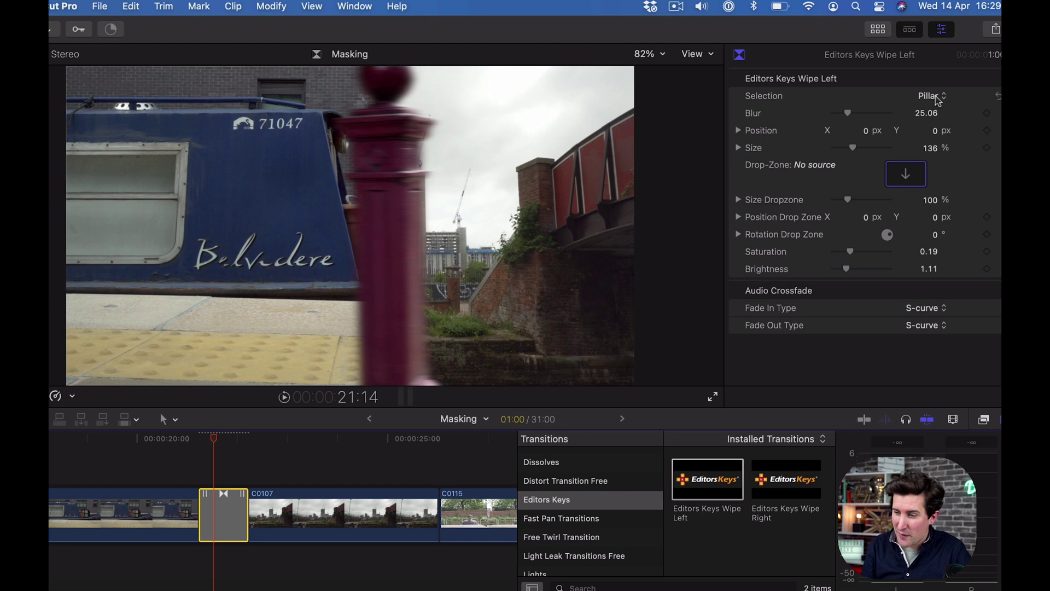
{"action": "left_click", "coordinate": [939, 100]}
{"action": "left_click", "coordinate": [948, 211]}
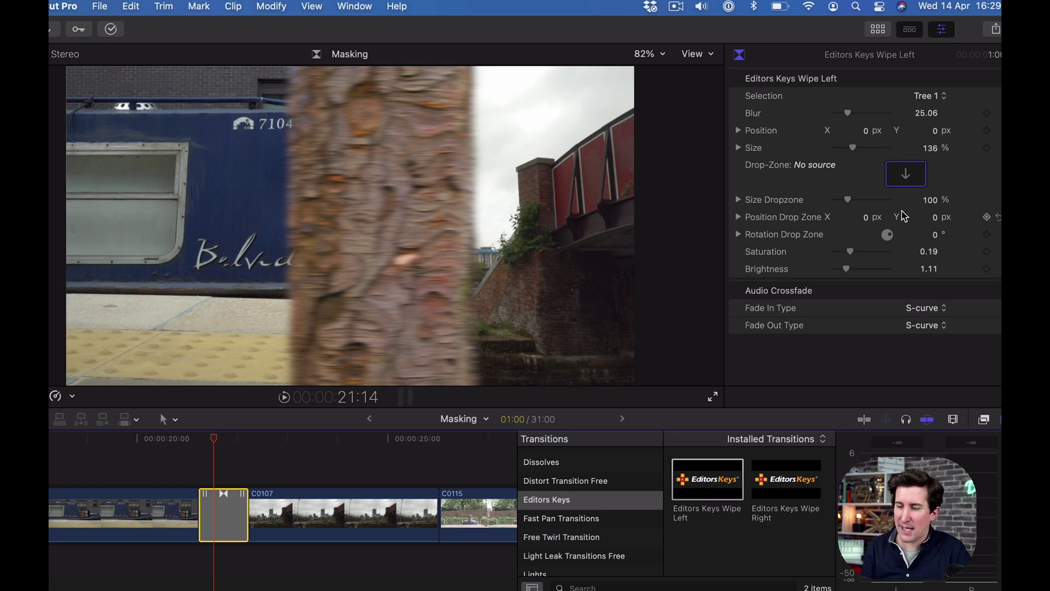
Step: Tune the Tree 1 object to Size 148%, Saturation 0.25, Brightness 0.93 and Blur 29.3
{"action": "left_click_drag", "start_coordinate": [854, 149], "coordinate": [868, 134]}
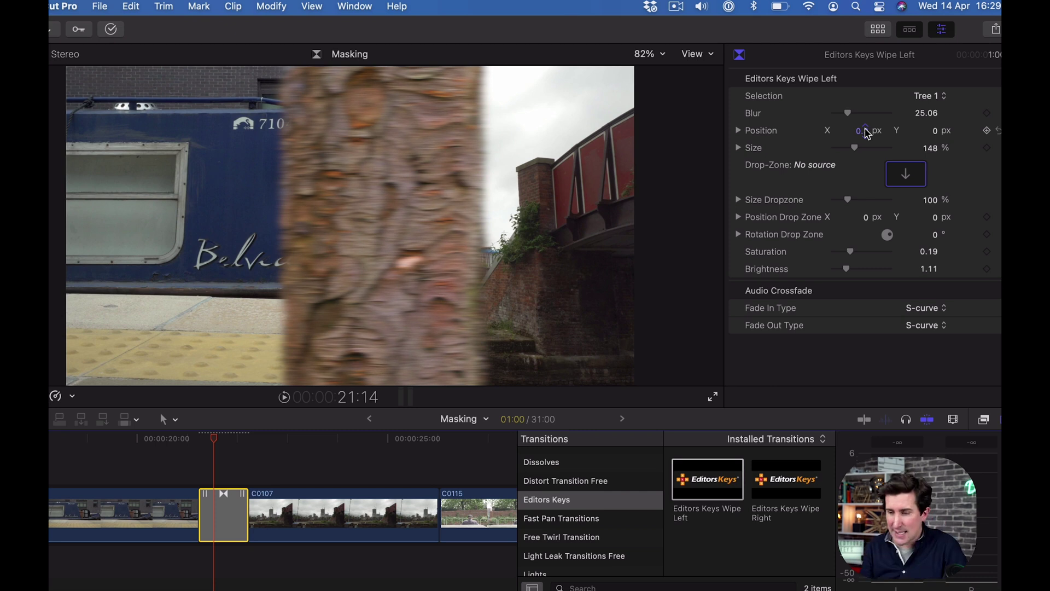
{"action": "left_click_drag", "start_coordinate": [851, 252], "coordinate": [846, 274]}
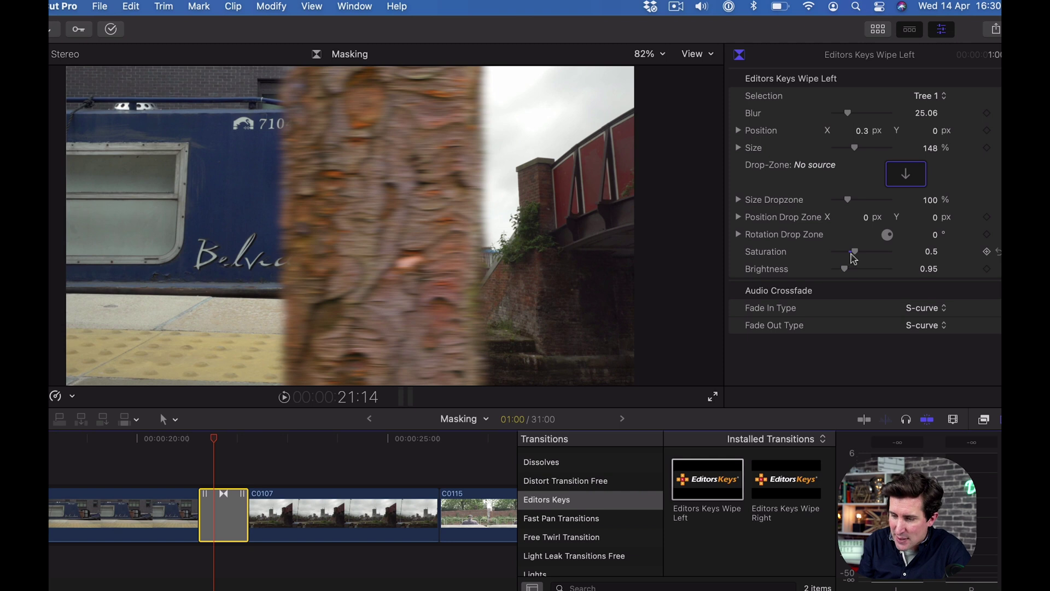
{"action": "left_click_drag", "start_coordinate": [856, 254], "coordinate": [850, 254]}
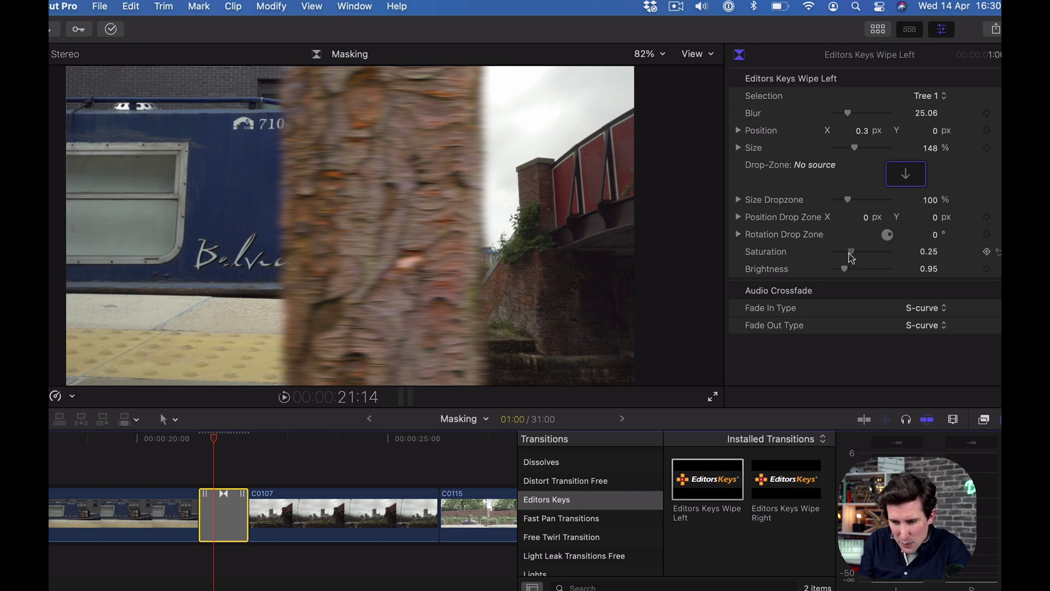
{"action": "left_click_drag", "start_coordinate": [847, 273], "coordinate": [848, 273]}
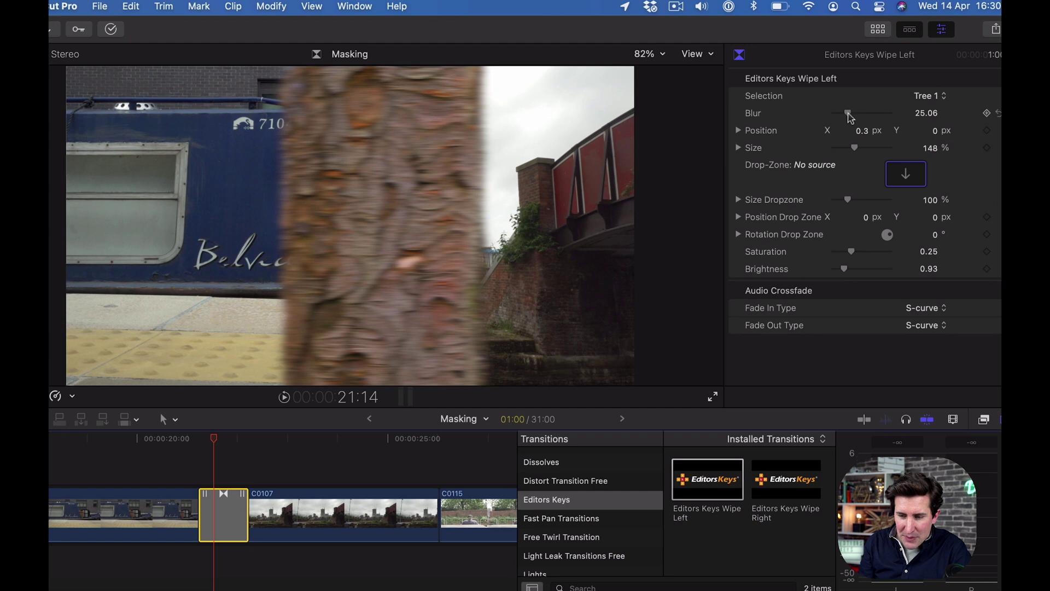
{"action": "left_click_drag", "start_coordinate": [852, 118], "coordinate": [853, 118]}
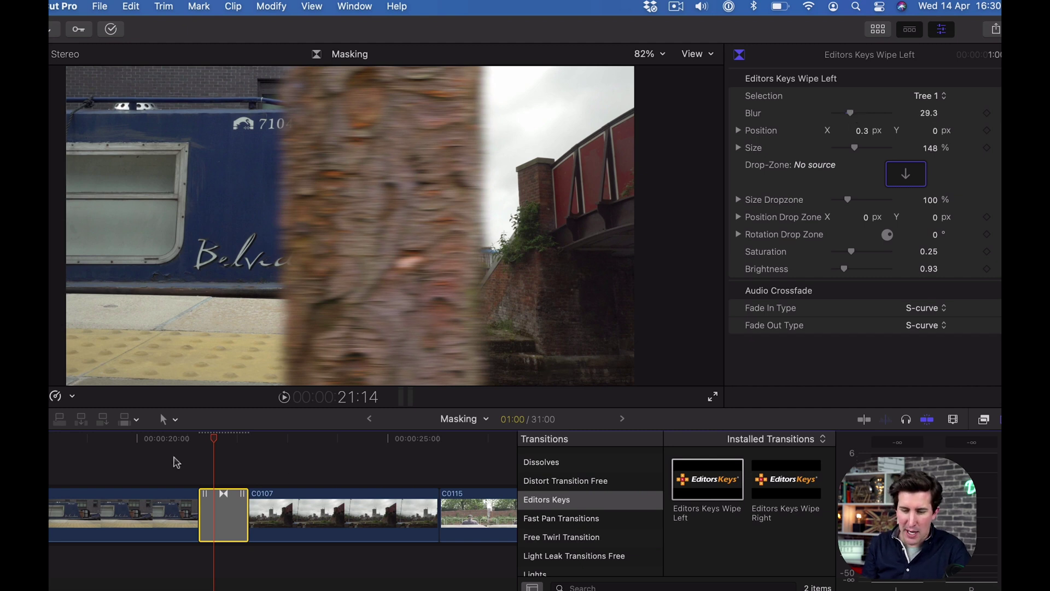
Step: Play the Tree 1 wipe twice from just before the cut, then scroll the timeline to the start
{"action": "left_click", "coordinate": [100, 440]}
{"action": "left_click_drag", "start_coordinate": [101, 441], "coordinate": [86, 441]}
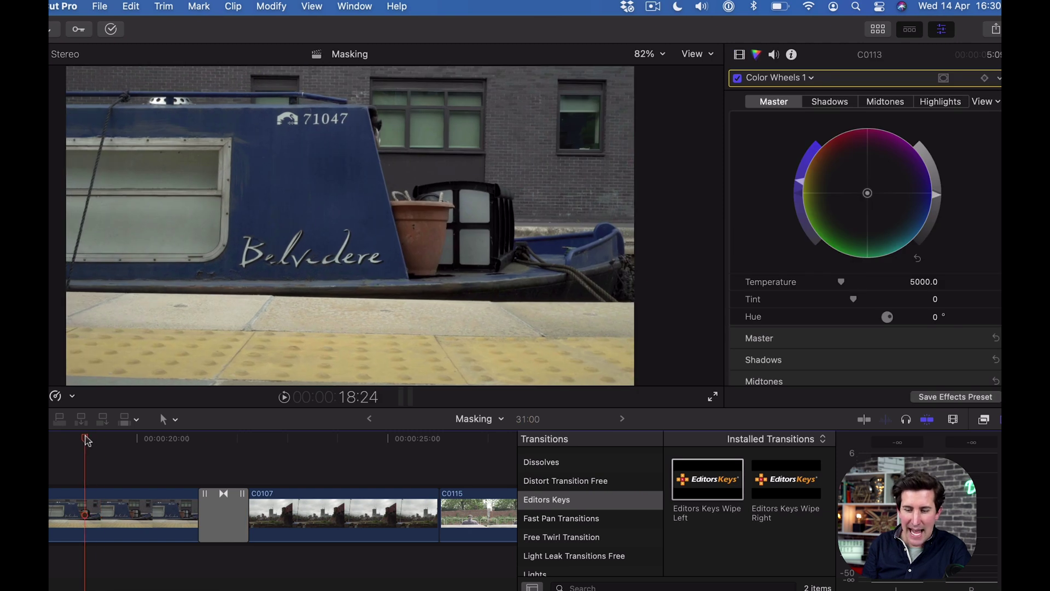
{"action": "key", "text": "space"}
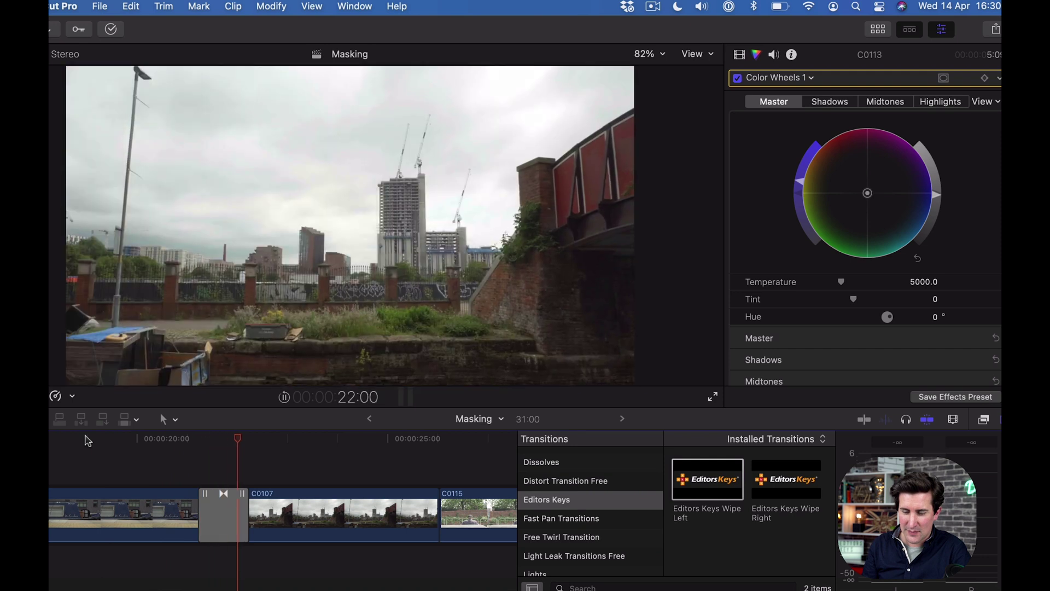
{"action": "key", "text": "space"}
{"action": "left_click", "coordinate": [117, 438]}
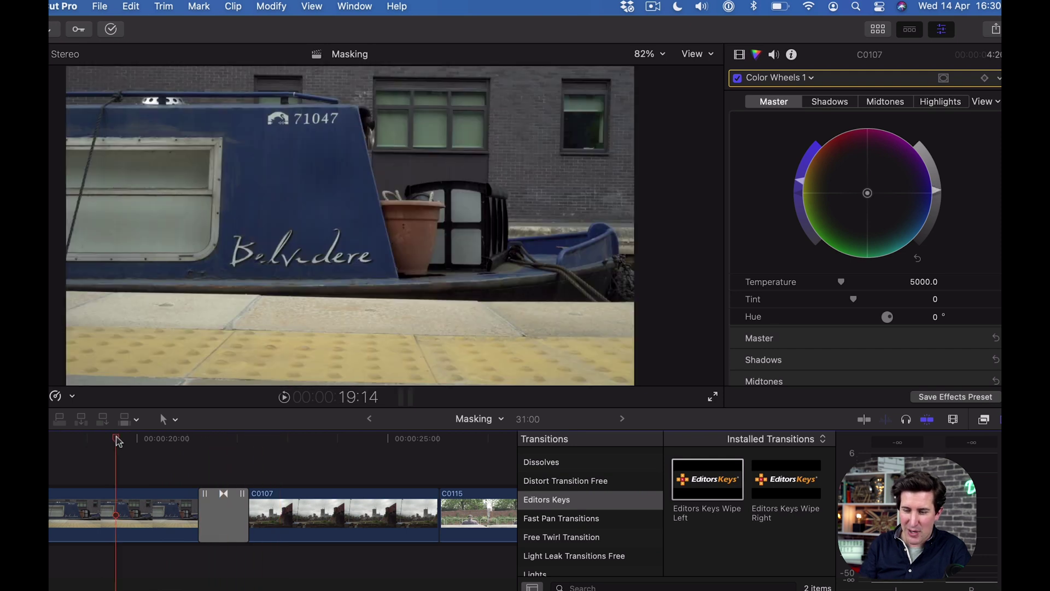
{"action": "key", "text": "space"}
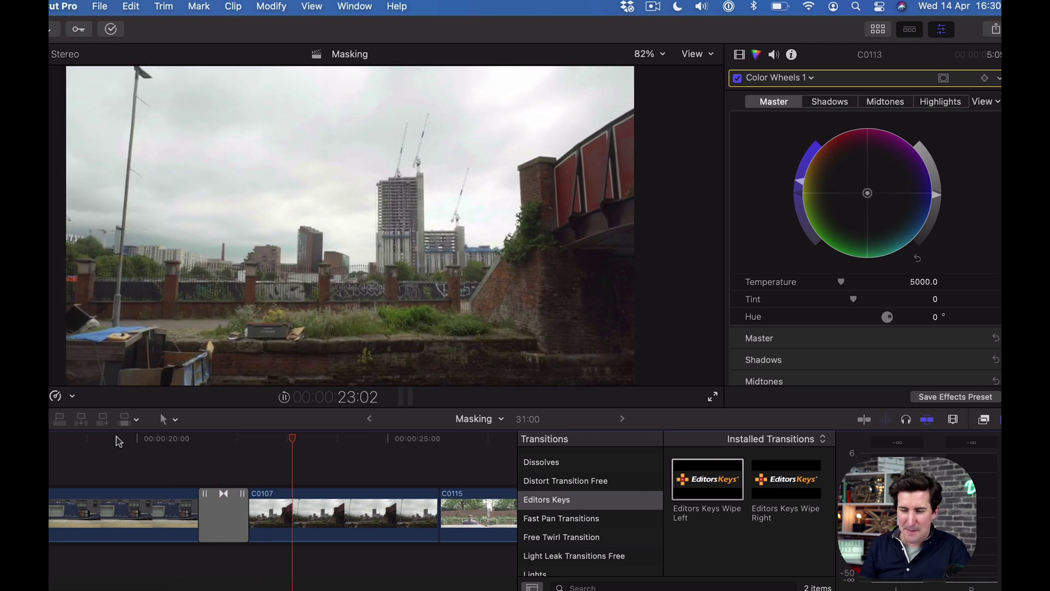
{"action": "key", "text": "space"}
{"action": "scroll", "coordinate": [239, 489], "scroll_direction": "left", "scroll_amount": 10}
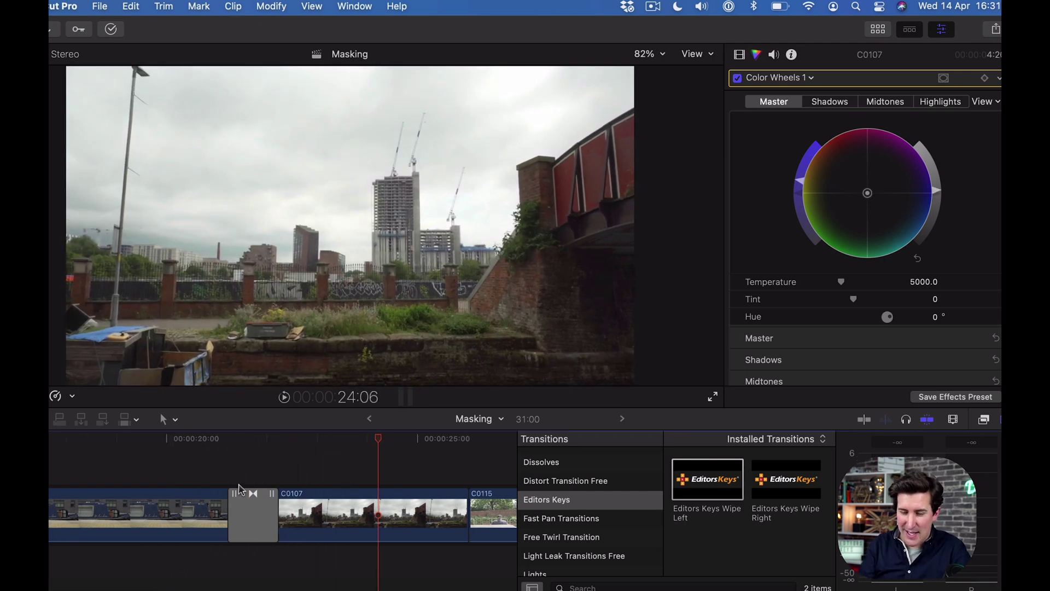
{"action": "scroll", "coordinate": [239, 488], "scroll_direction": "right", "scroll_amount": 2}
Step: Add Wipe Left between the leaf clip and P1022304 and set its object to Tree 1
{"action": "left_click", "coordinate": [164, 438]}
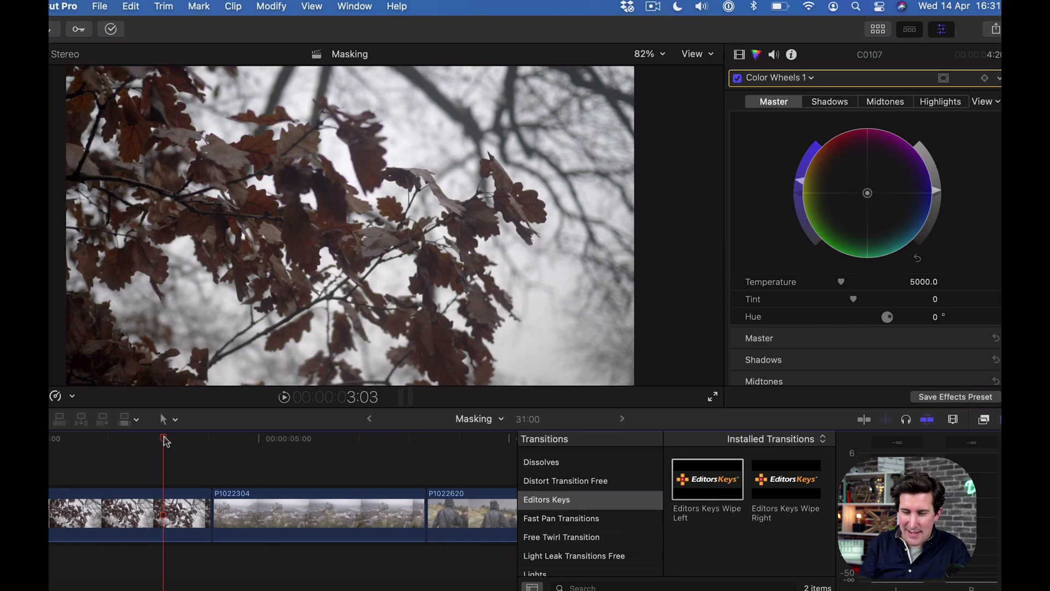
{"action": "left_click_drag", "start_coordinate": [695, 482], "coordinate": [233, 489]}
{"action": "left_click", "coordinate": [211, 439]}
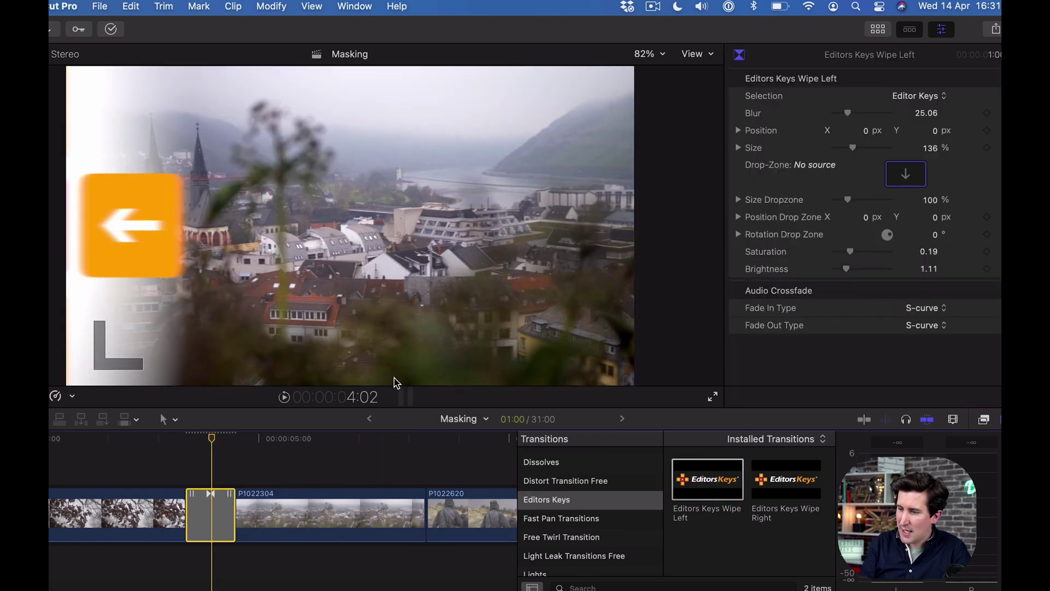
{"action": "left_click", "coordinate": [918, 101]}
{"action": "left_click", "coordinate": [922, 355]}
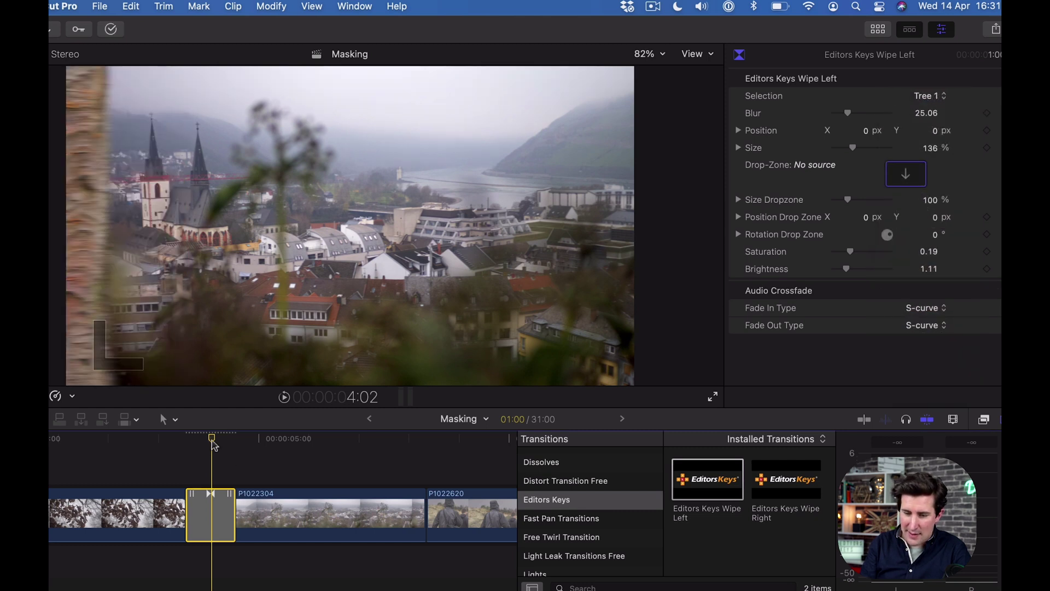
Step: Set the tree to Size 170%, Saturation 0.25 and Brightness 0.74, then preview the wipe
{"action": "left_click_drag", "start_coordinate": [209, 442], "coordinate": [202, 442]}
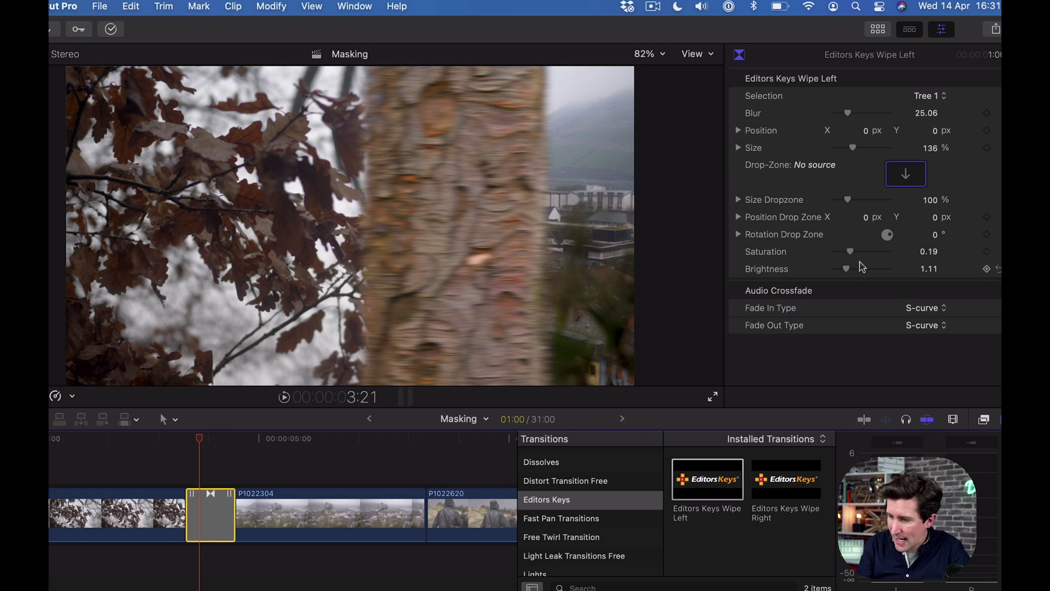
{"action": "left_click_drag", "start_coordinate": [849, 270], "coordinate": [847, 274]}
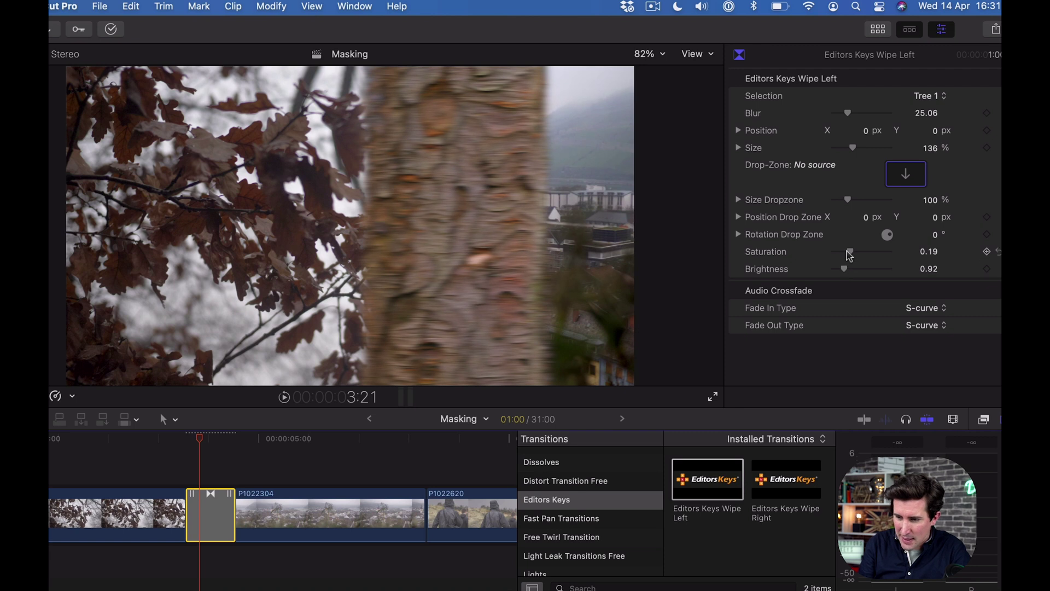
{"action": "left_click_drag", "start_coordinate": [848, 255], "coordinate": [843, 269]}
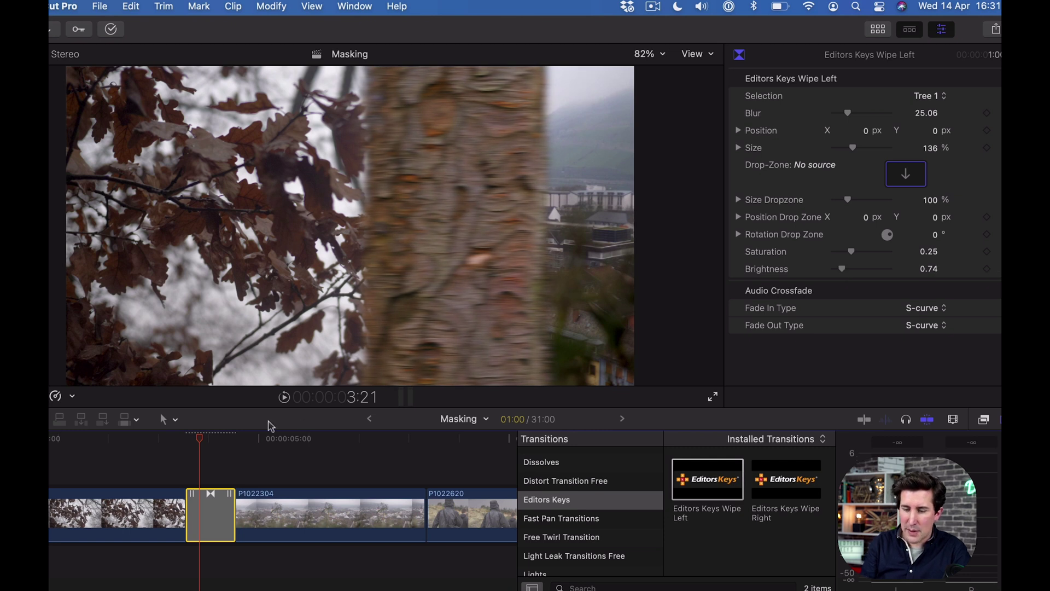
{"action": "left_click_drag", "start_coordinate": [853, 149], "coordinate": [857, 151]}
{"action": "left_click", "coordinate": [110, 439]}
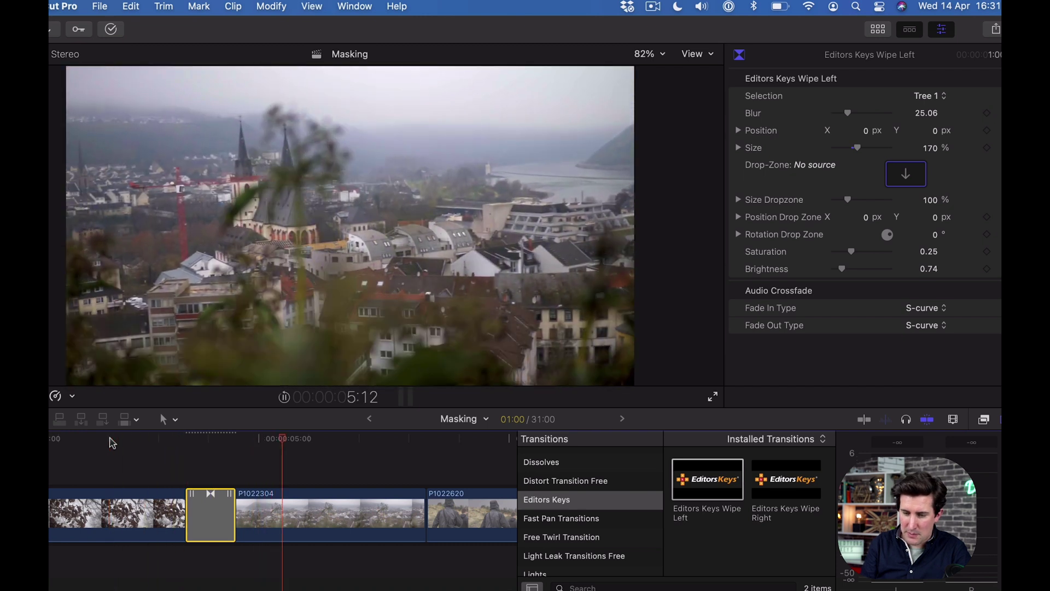
{"action": "key", "text": "space"}
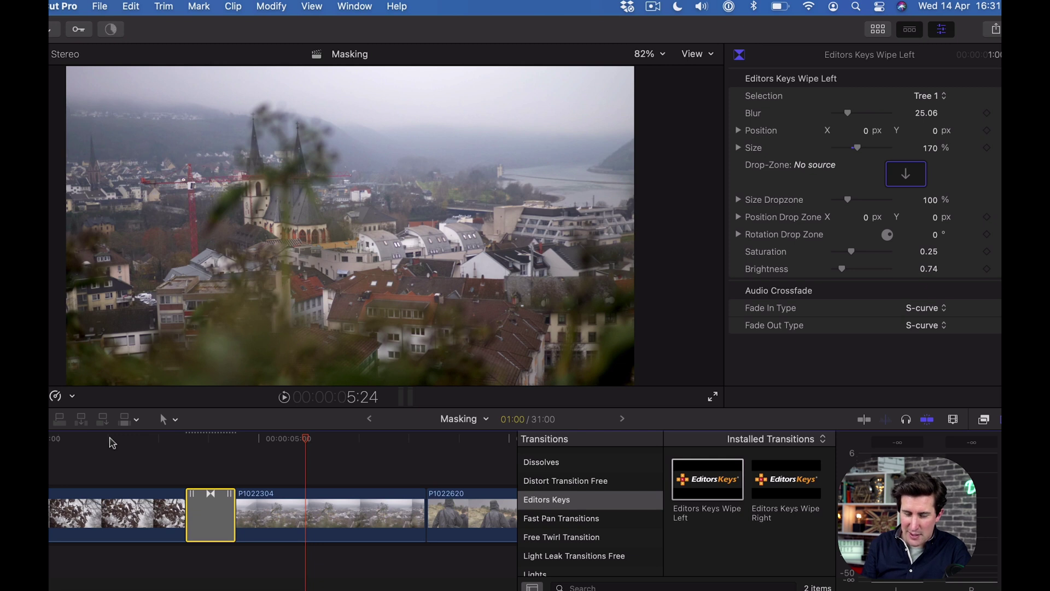
{"action": "left_click", "coordinate": [110, 440]}
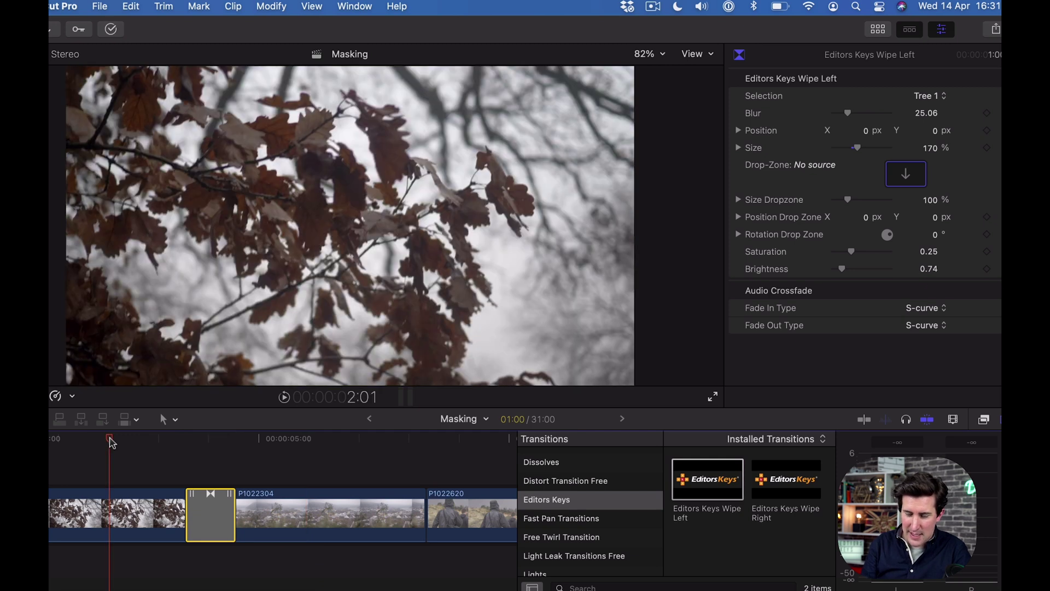
{"action": "key", "text": "space"}
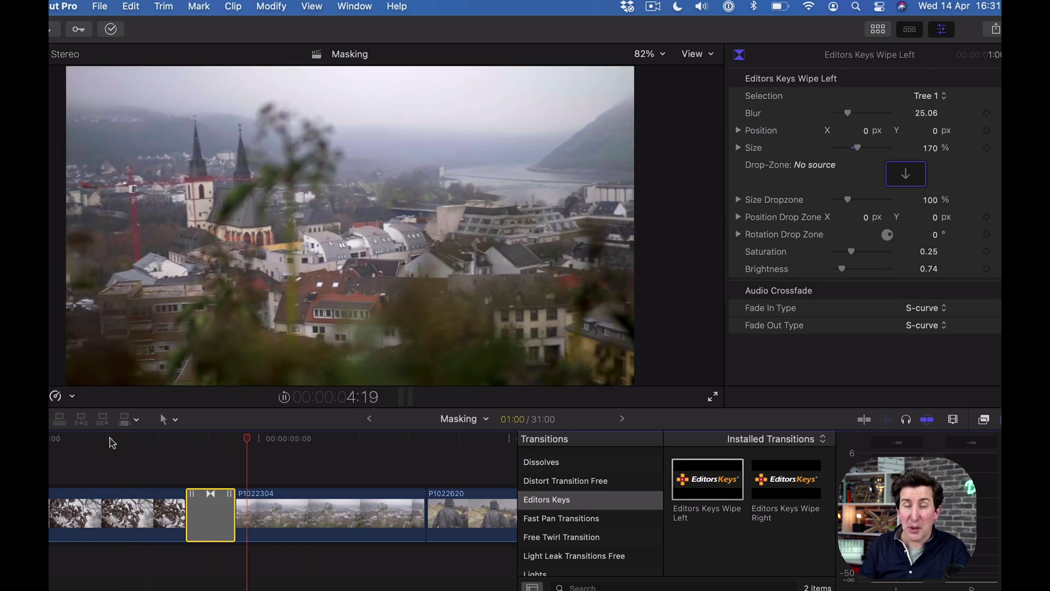
Step: Locate and preview the cut between the sign clips P1022604 and P1022608 around 14:04
{"action": "key", "text": "space"}
{"action": "scroll", "coordinate": [206, 474], "scroll_direction": "right", "scroll_amount": 10}
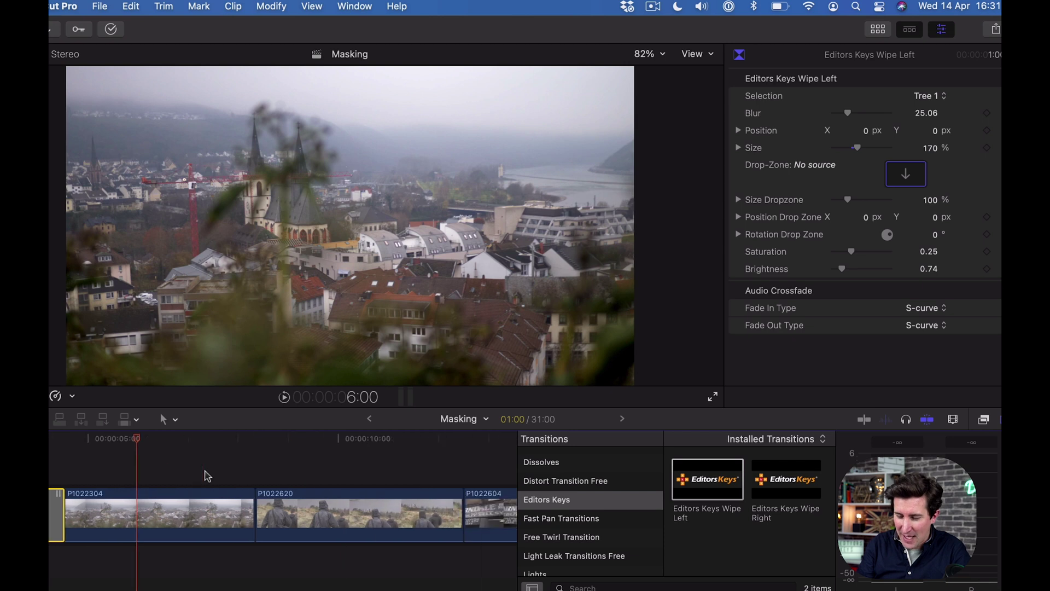
{"action": "left_click", "coordinate": [138, 440]}
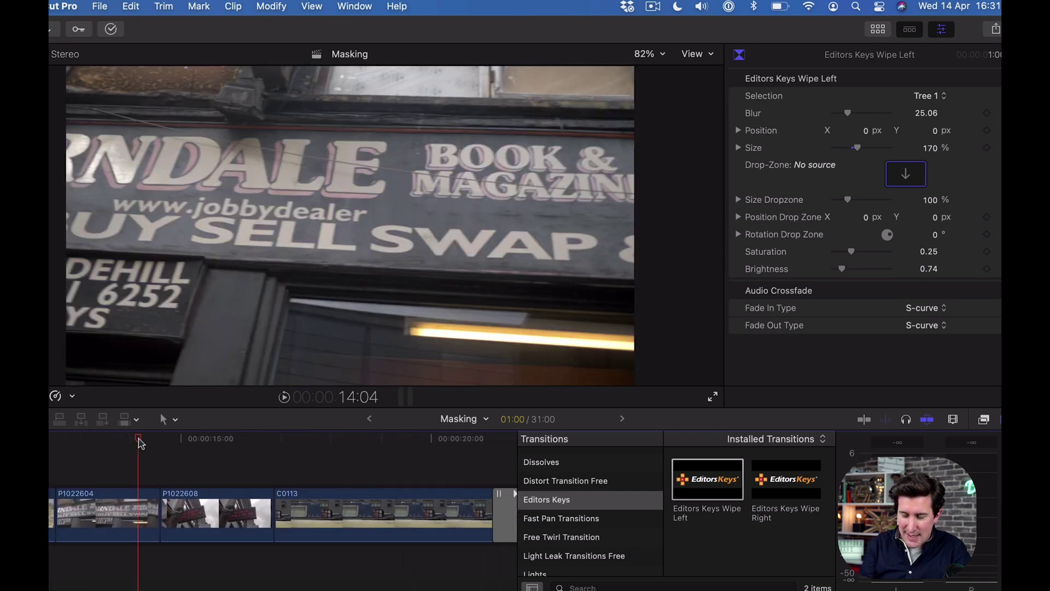
{"action": "mouse_move", "coordinate": [141, 443]}
{"action": "left_mouse_down"}
{"action": "mouse_move", "coordinate": [170, 441]}
{"action": "mouse_move", "coordinate": [133, 440]}
{"action": "left_mouse_up"}
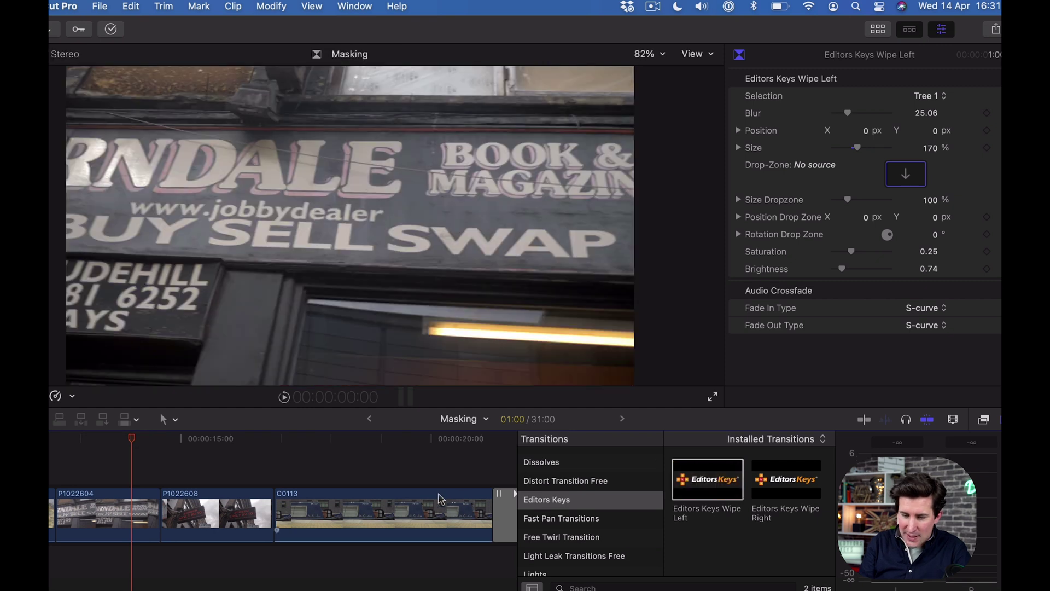
{"action": "key", "text": "space"}
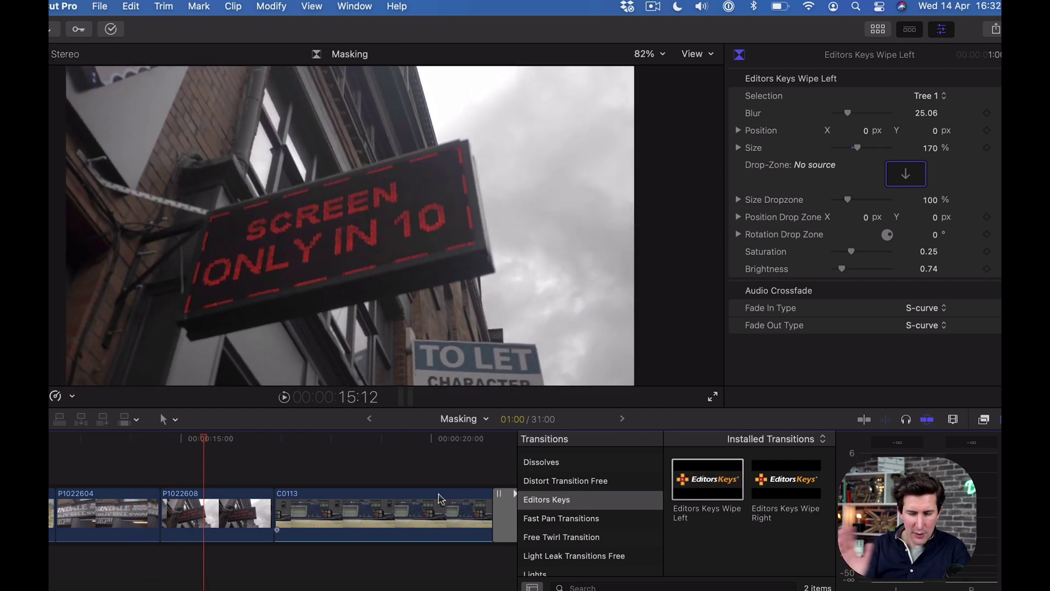
Step: Add Wipe Left on that cut using Go Sign at Size 127%, Saturation 0.12, Brightness 0.45
{"action": "left_click_drag", "start_coordinate": [739, 499], "coordinate": [159, 494]}
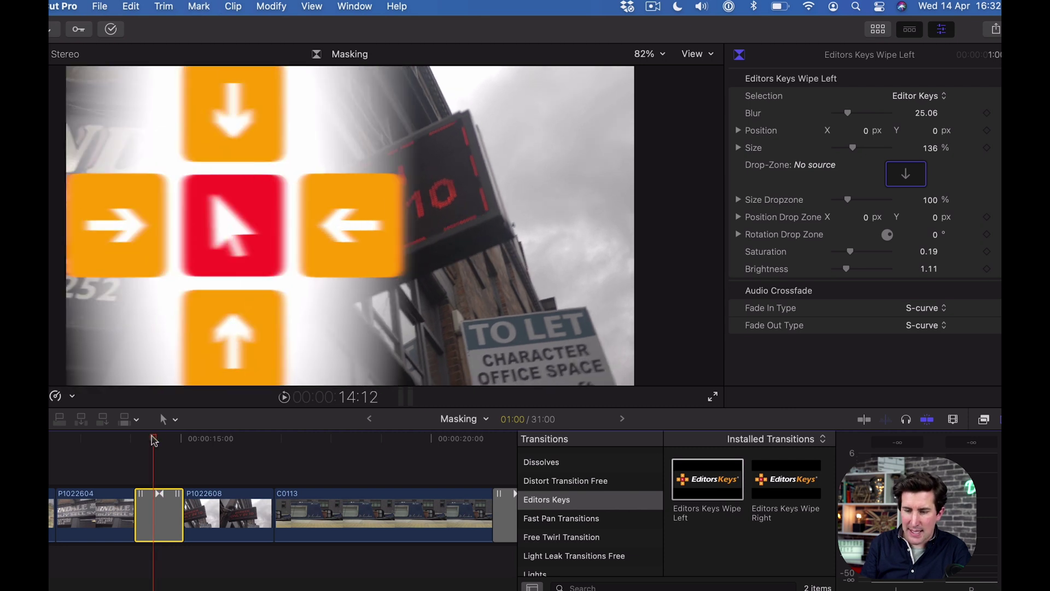
{"action": "left_click", "coordinate": [930, 97]}
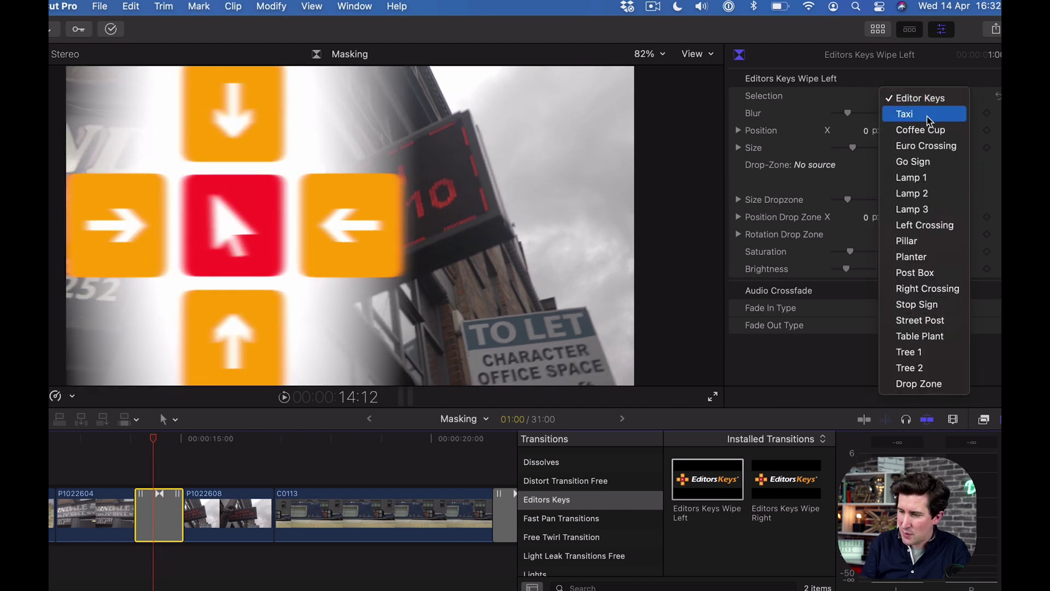
{"action": "left_click", "coordinate": [930, 147]}
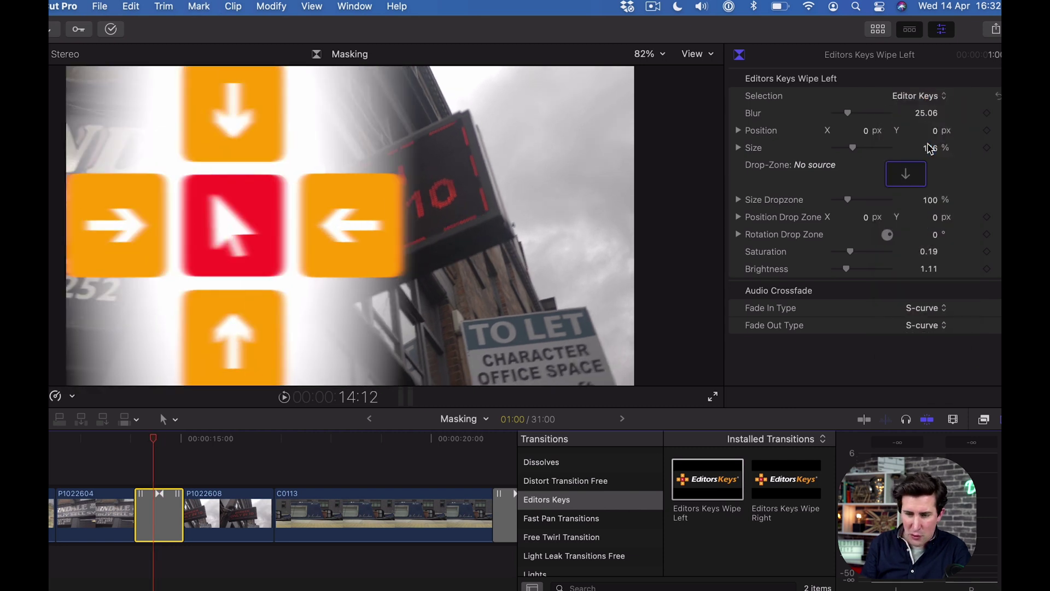
{"action": "left_click", "coordinate": [946, 109]}
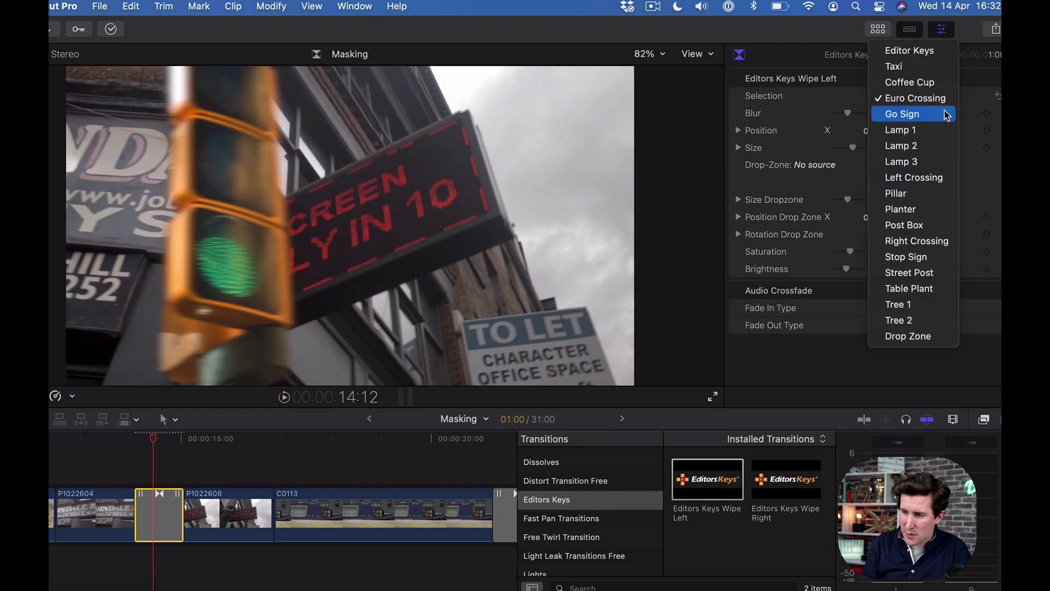
{"action": "left_click", "coordinate": [947, 115]}
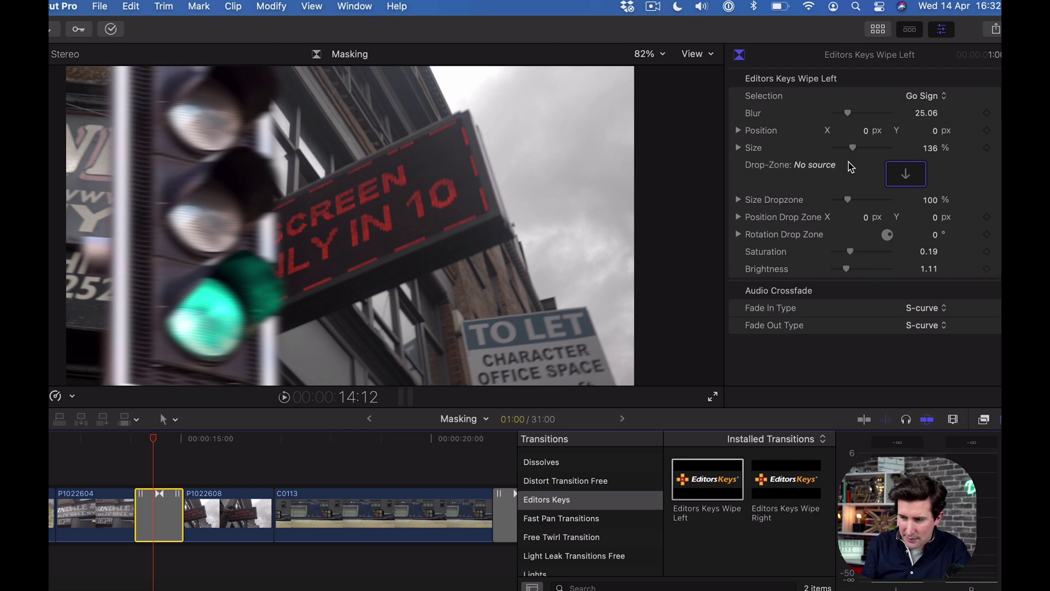
{"action": "left_click_drag", "start_coordinate": [851, 149], "coordinate": [850, 150]}
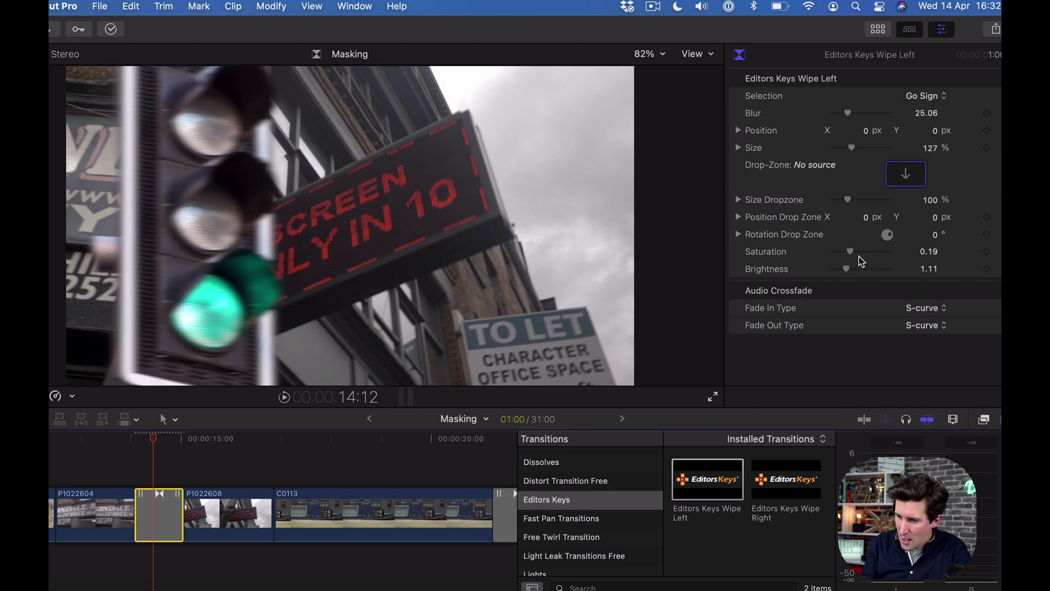
{"action": "left_click_drag", "start_coordinate": [848, 273], "coordinate": [841, 272]}
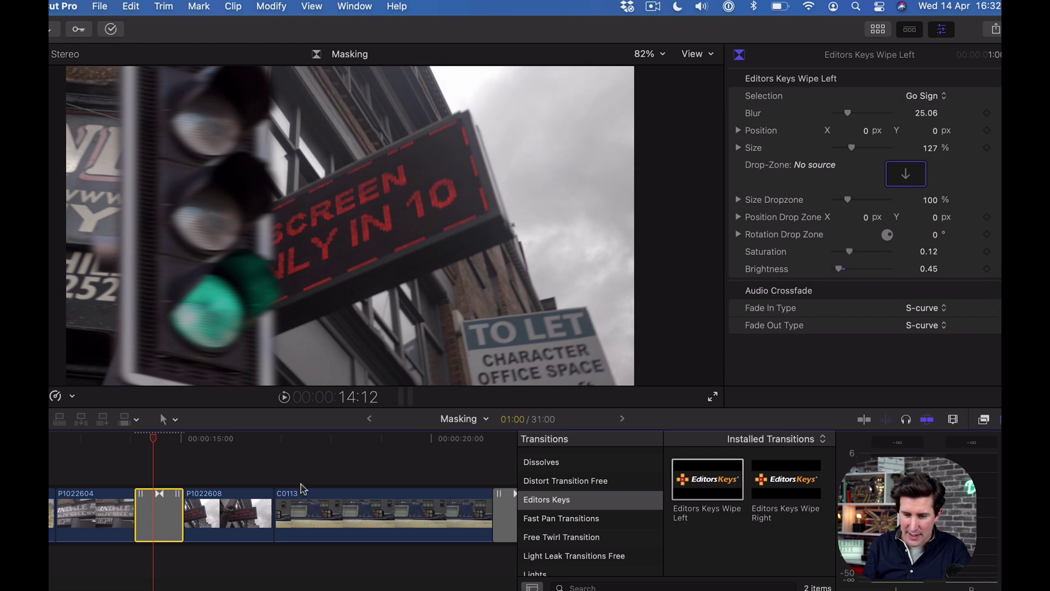
{"action": "left_click_drag", "start_coordinate": [154, 441], "coordinate": [94, 441]}
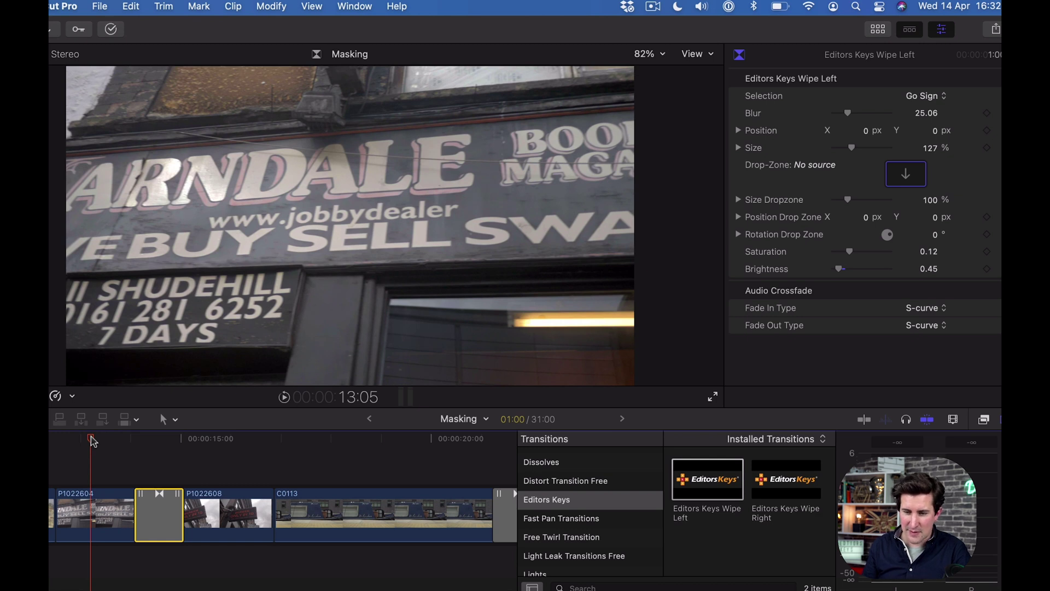
{"action": "key", "text": "space"}
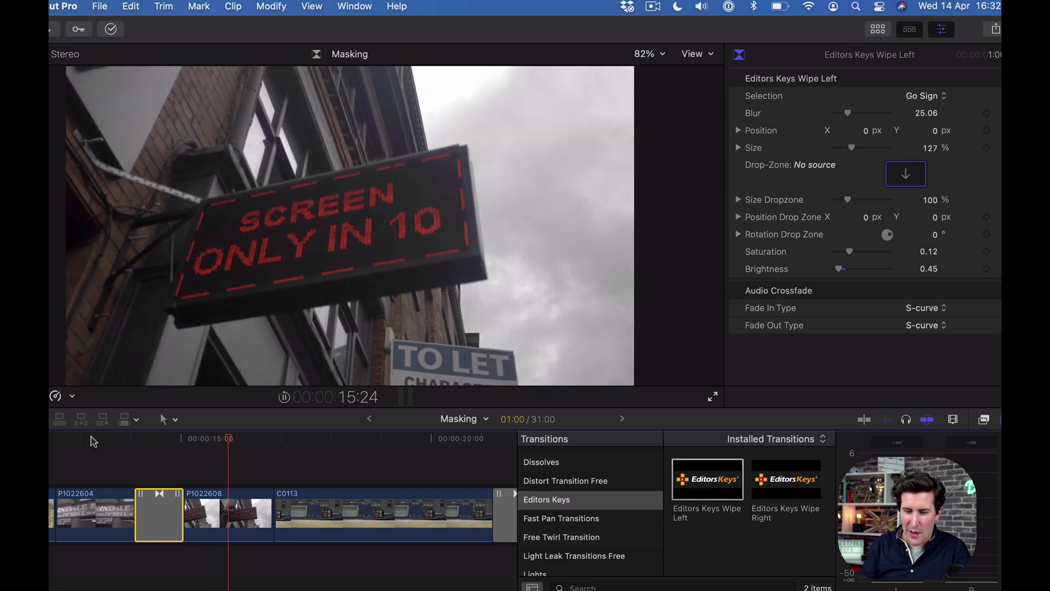
{"action": "left_click", "coordinate": [102, 439]}
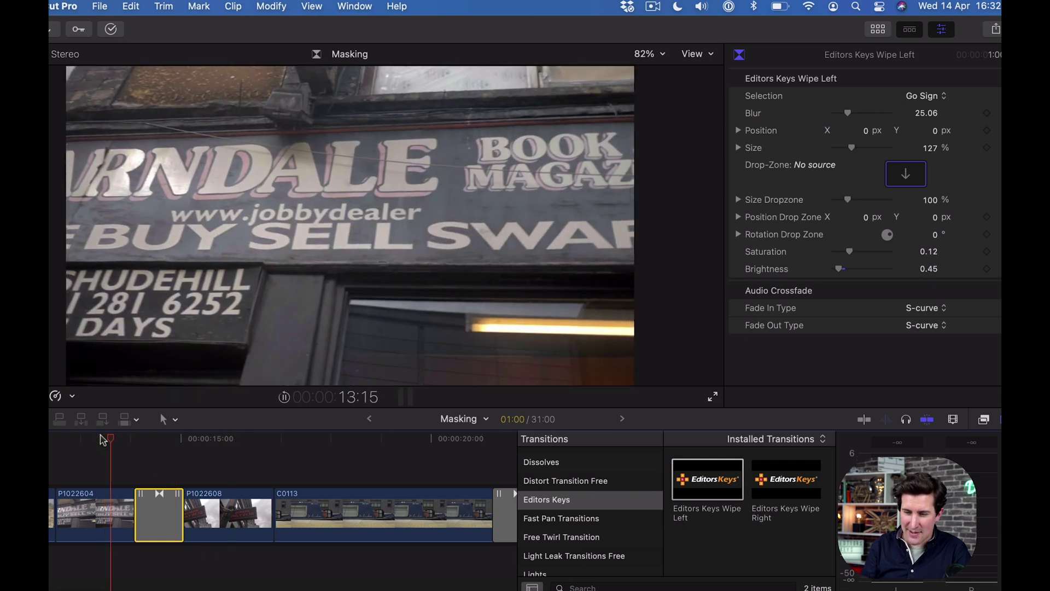
{"action": "key", "text": "space"}
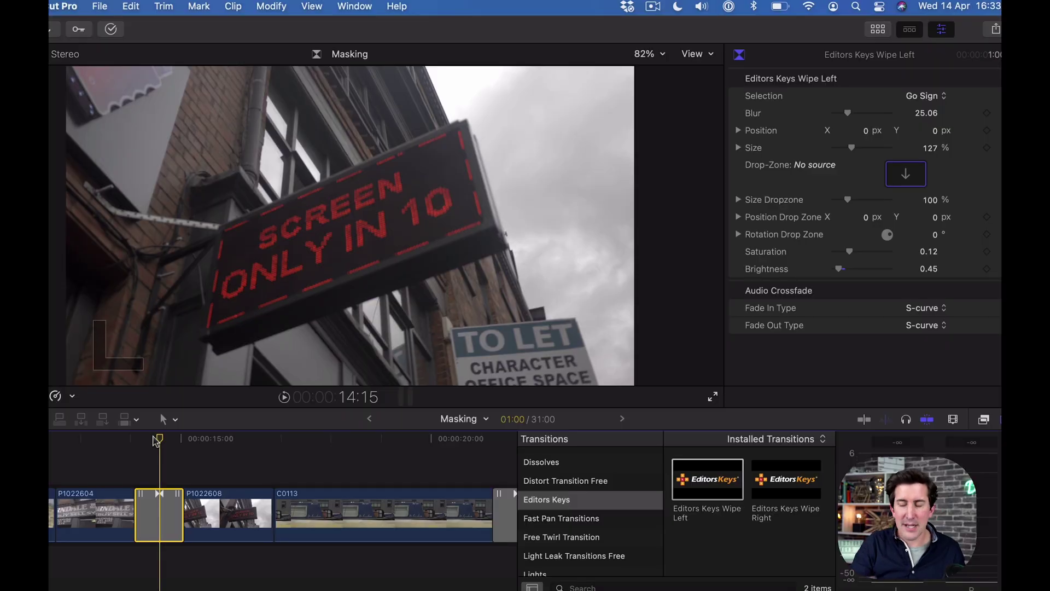
Step: Assign the Tesla-1 clip from the Libraries browser as the transition's Drop-Zone source
{"action": "left_click", "coordinate": [880, 29]}
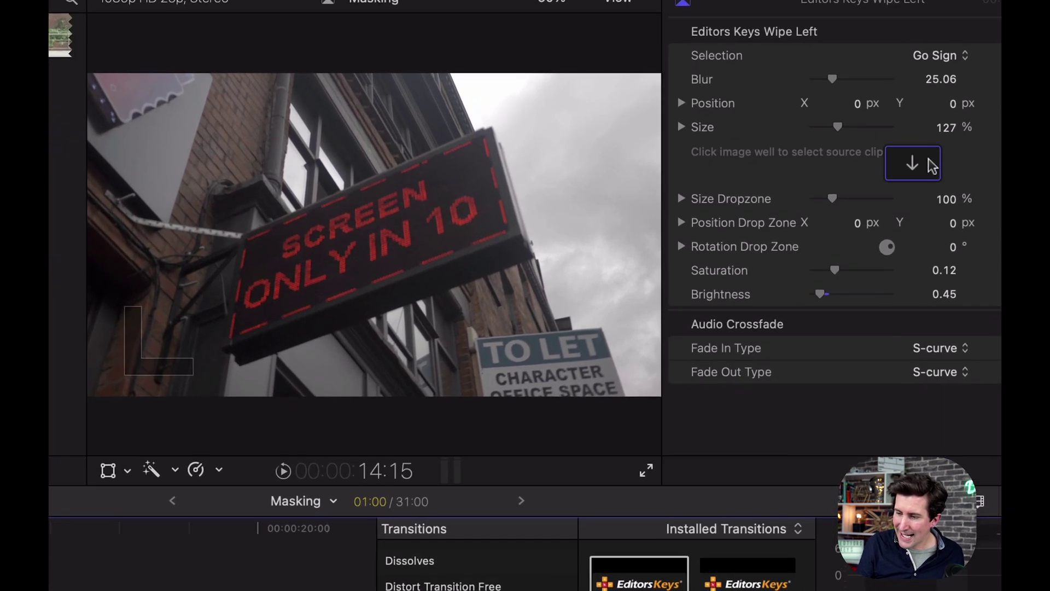
{"action": "left_click", "coordinate": [906, 173]}
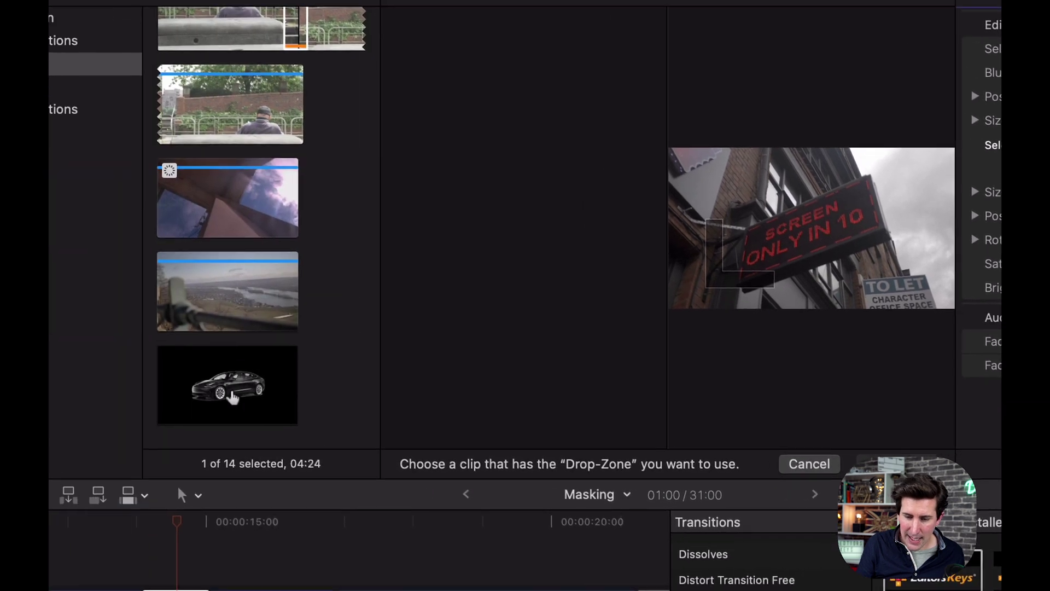
{"action": "left_click", "coordinate": [52, 397]}
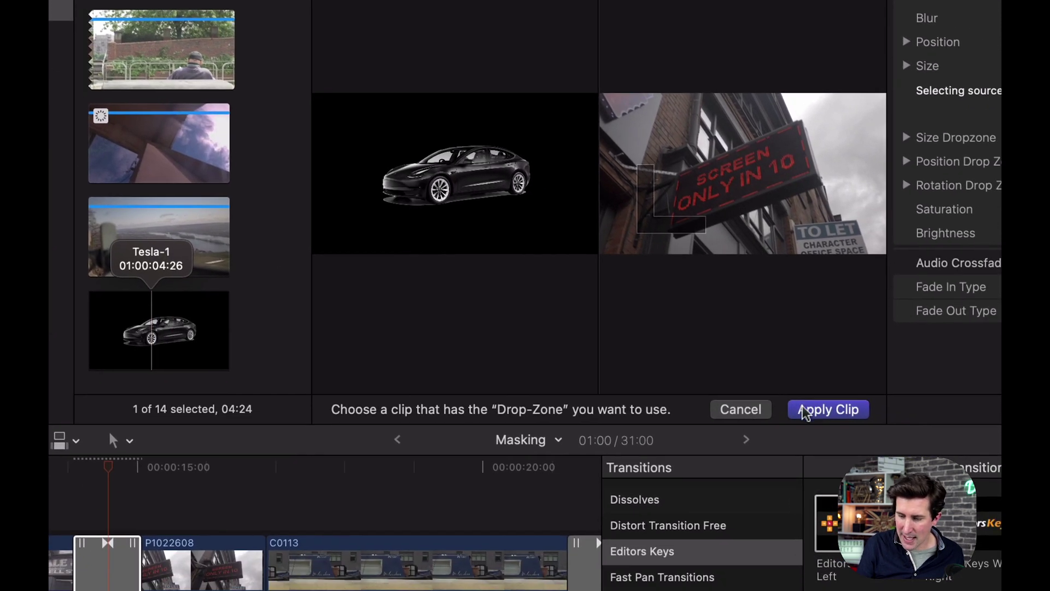
{"action": "left_click", "coordinate": [834, 433]}
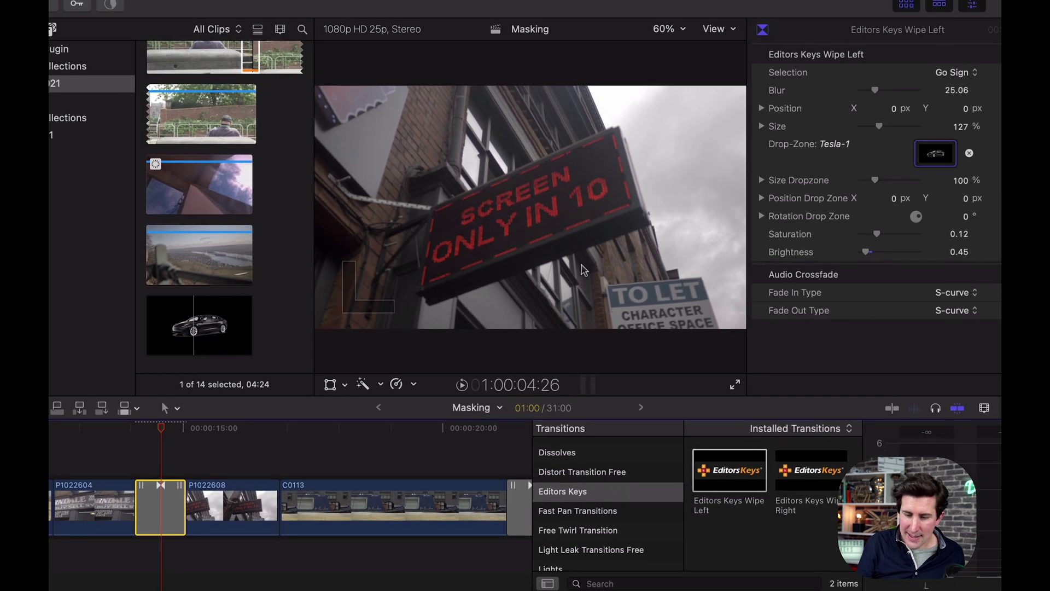
Step: Switch the wipe object to Drop Zone at Size 400% and play the Tesla wipe from 13:11
{"action": "key", "text": "Left"}
{"action": "key", "text": "Left"}
{"action": "key", "text": "Left"}
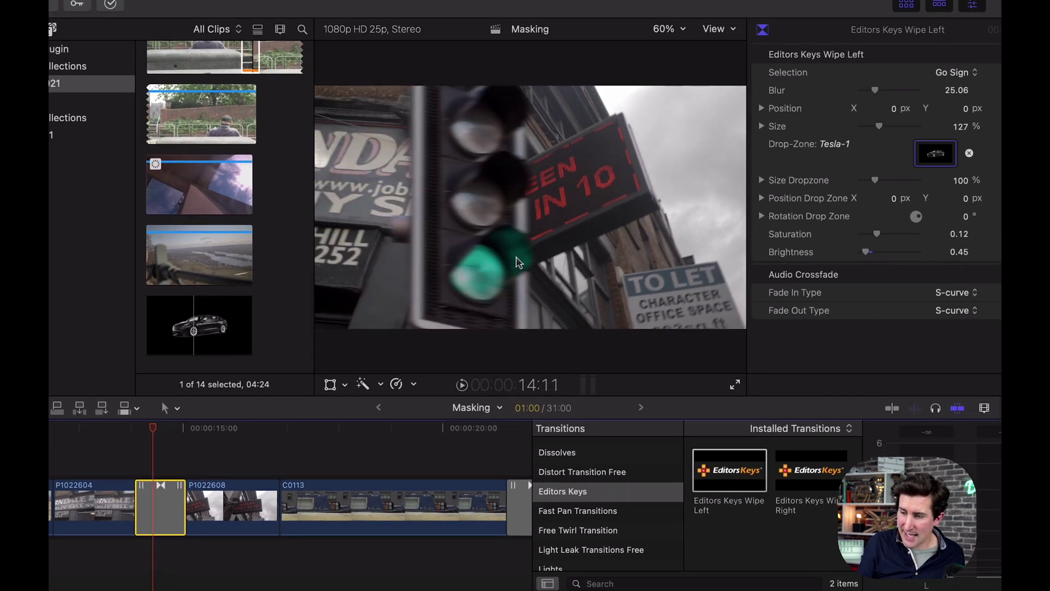
{"action": "left_click", "coordinate": [960, 74]}
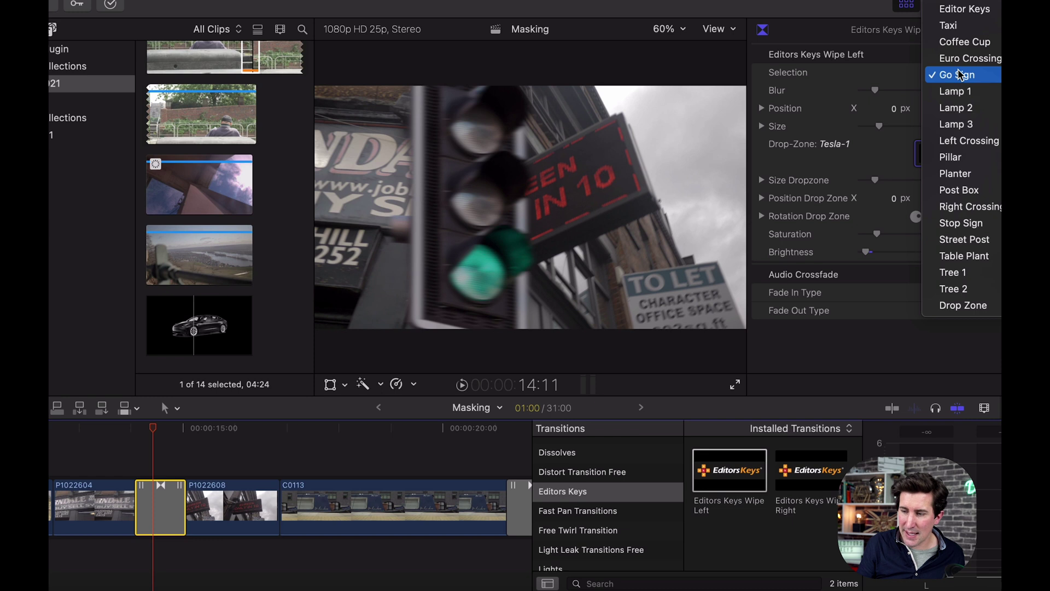
{"action": "left_click", "coordinate": [957, 305]}
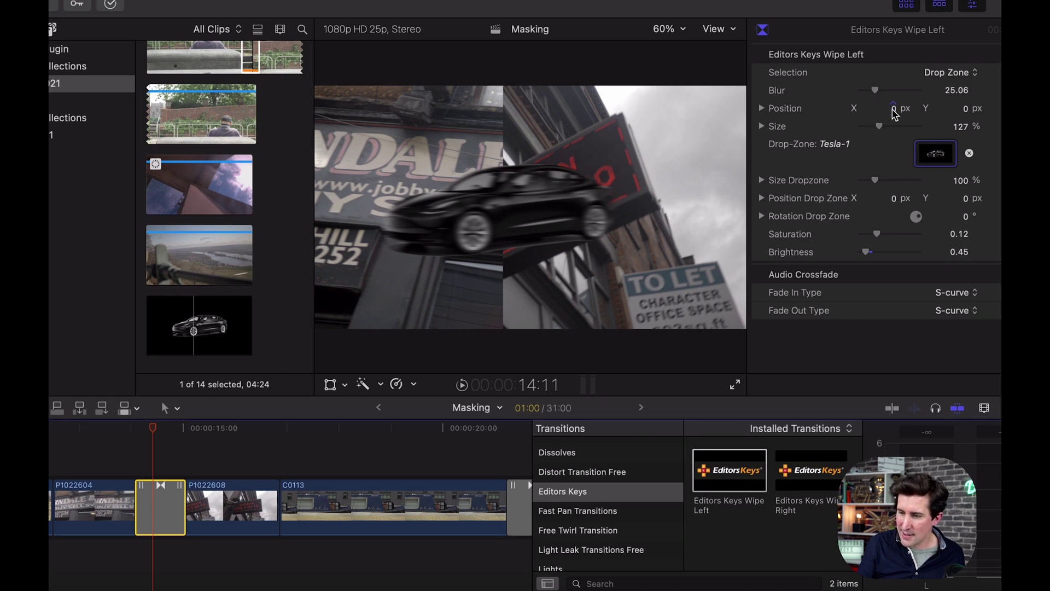
{"action": "left_click_drag", "start_coordinate": [881, 130], "coordinate": [929, 128]}
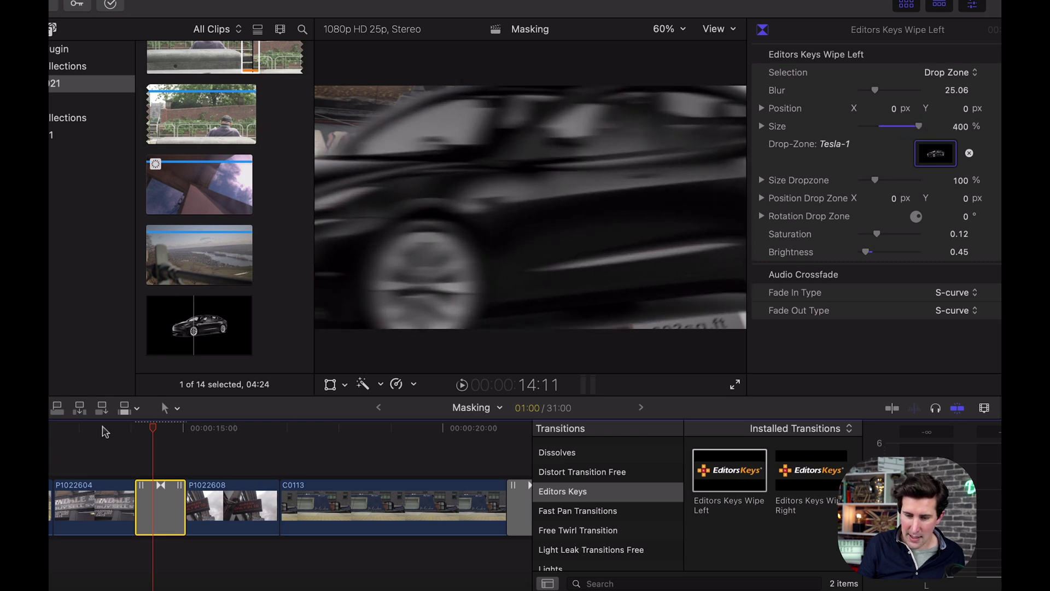
{"action": "left_click", "coordinate": [103, 431]}
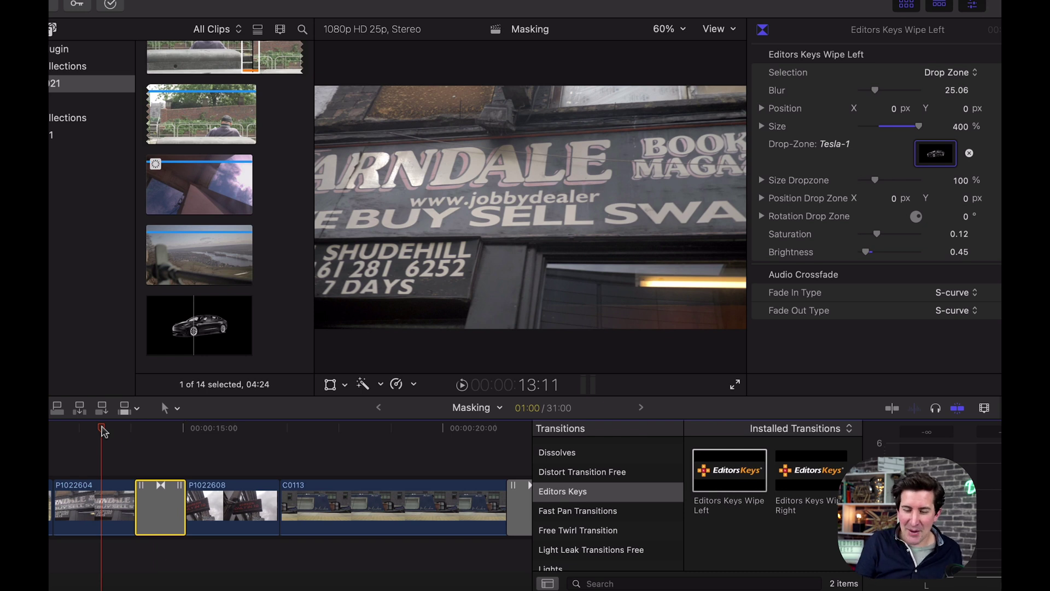
{"action": "key", "text": "space"}
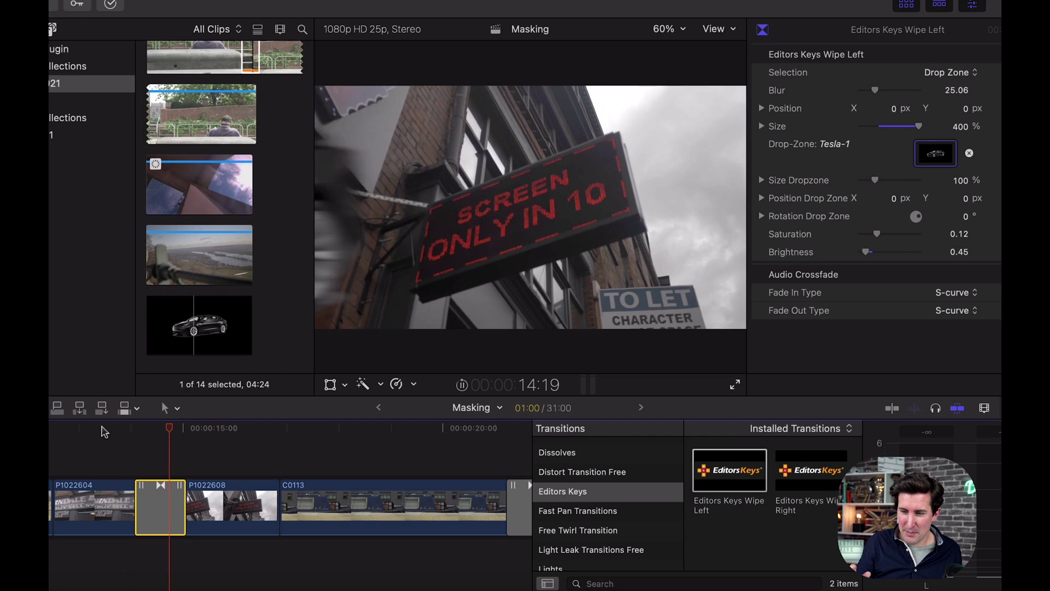